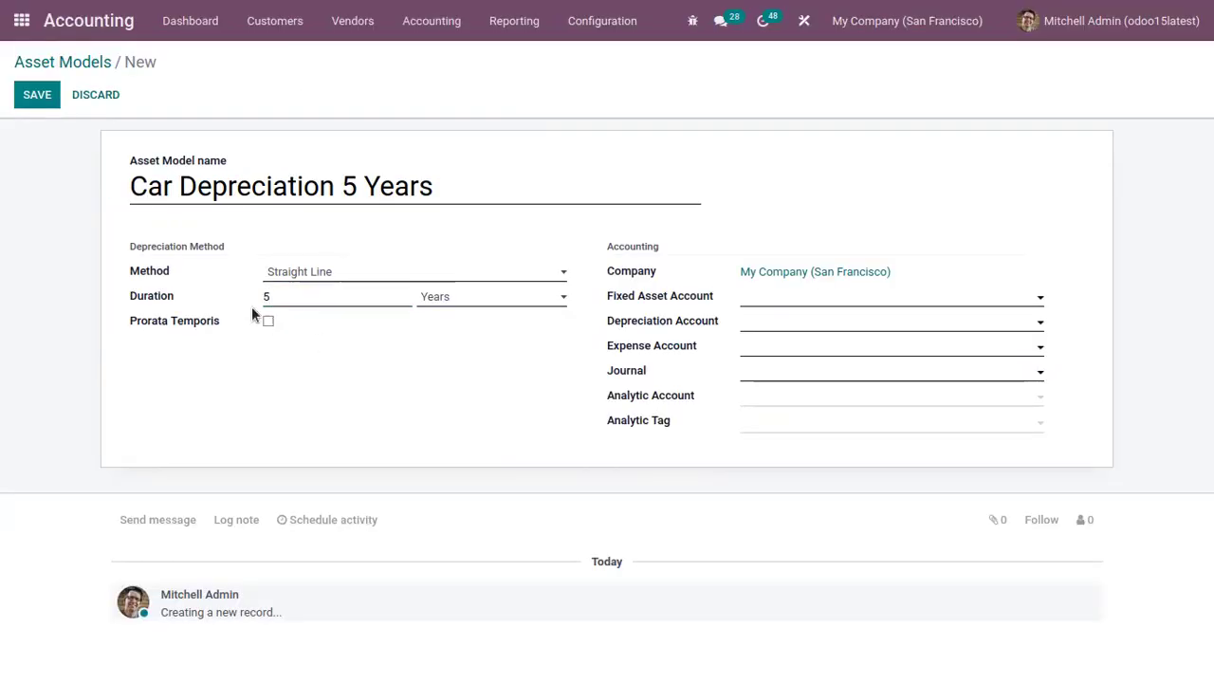
Set the Car Depreciation 5 Years model to Straight Line over a 5-year duration
click(440, 307)
mouse_move(193, 321)
click(803, 304)
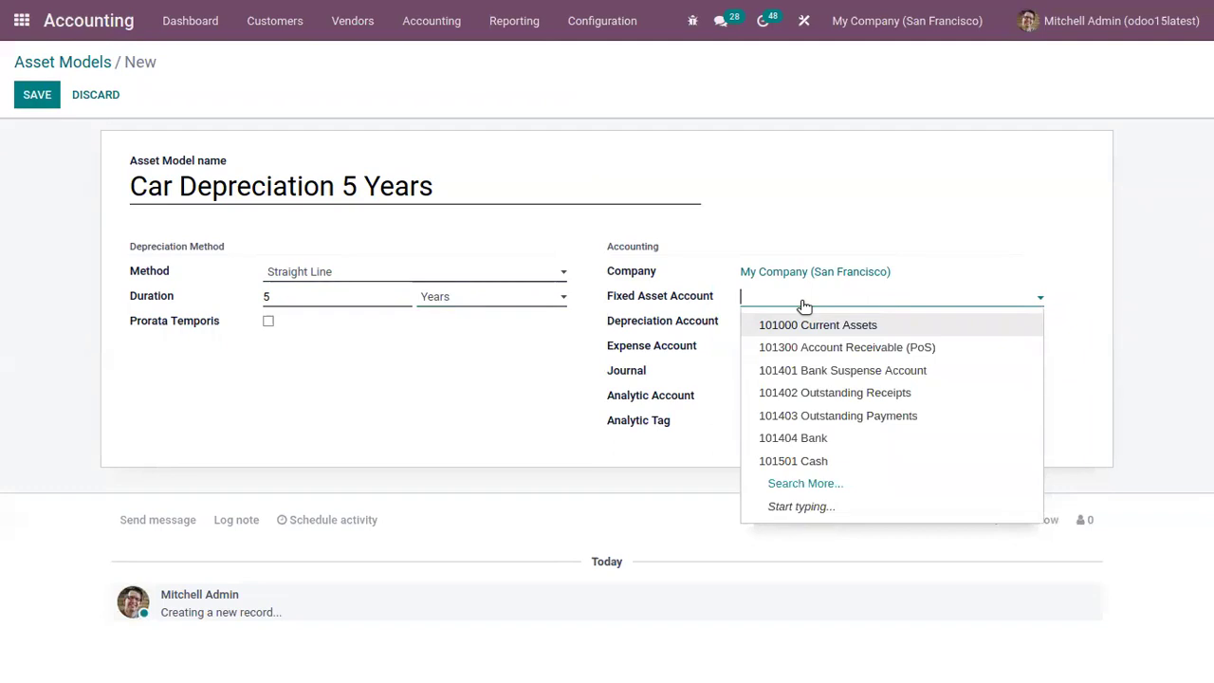
Choose 17888 Car as the fixed asset account and open that account's details
text(car)
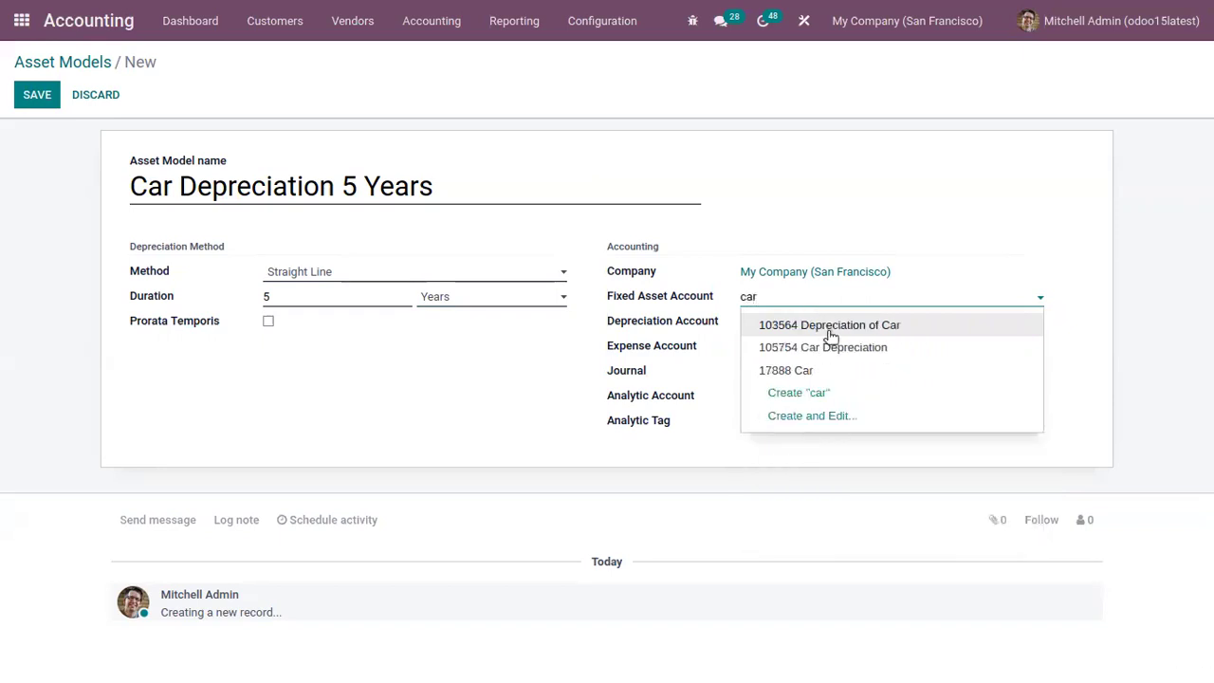
click(834, 371)
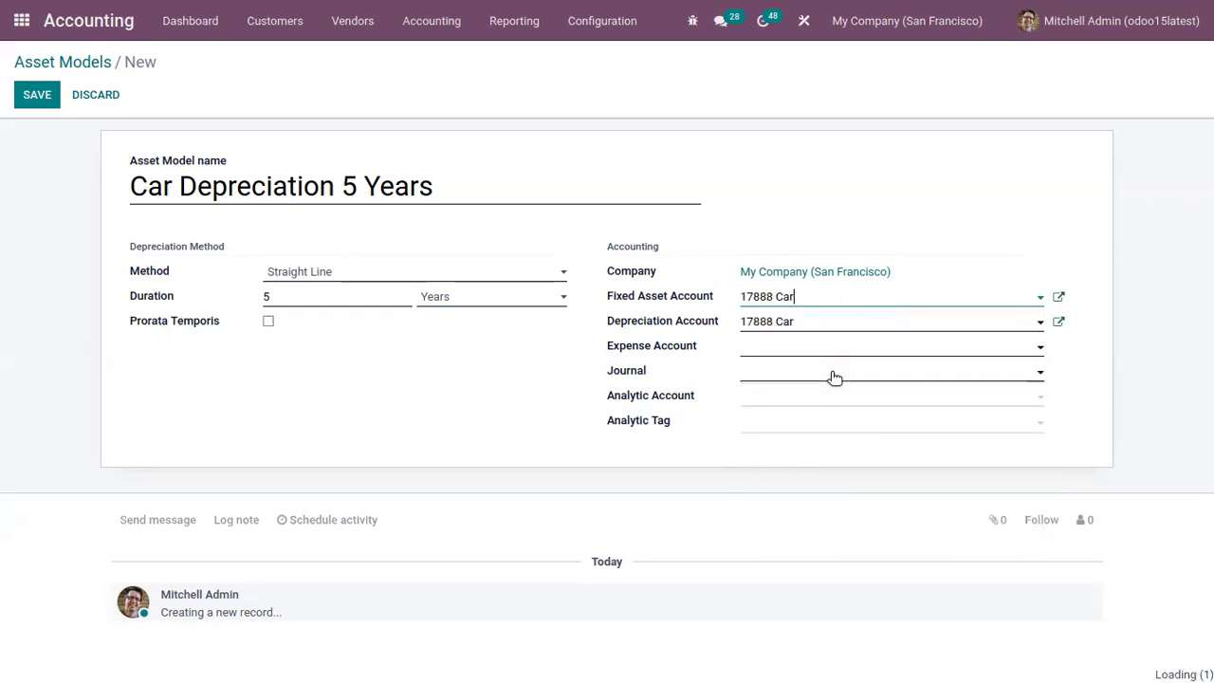
click(1063, 297)
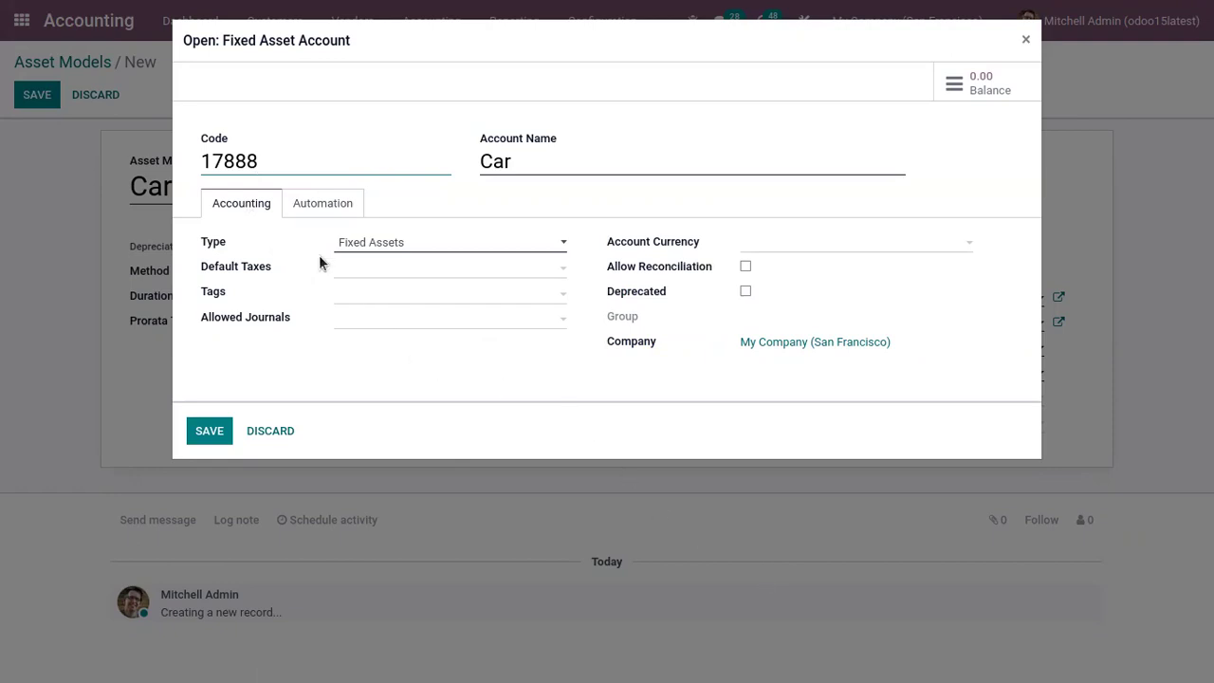
Try the 17888 Car account's Automate Asset options, reset it to No, and close unsaved
click(314, 206)
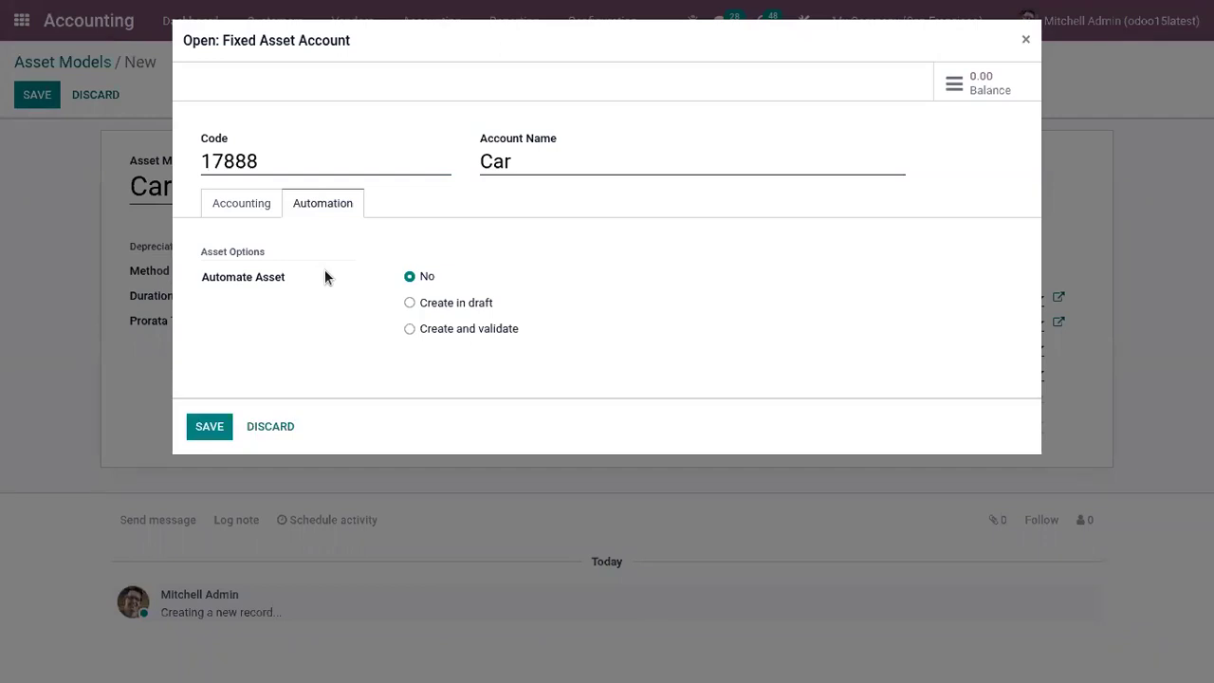
click(459, 304)
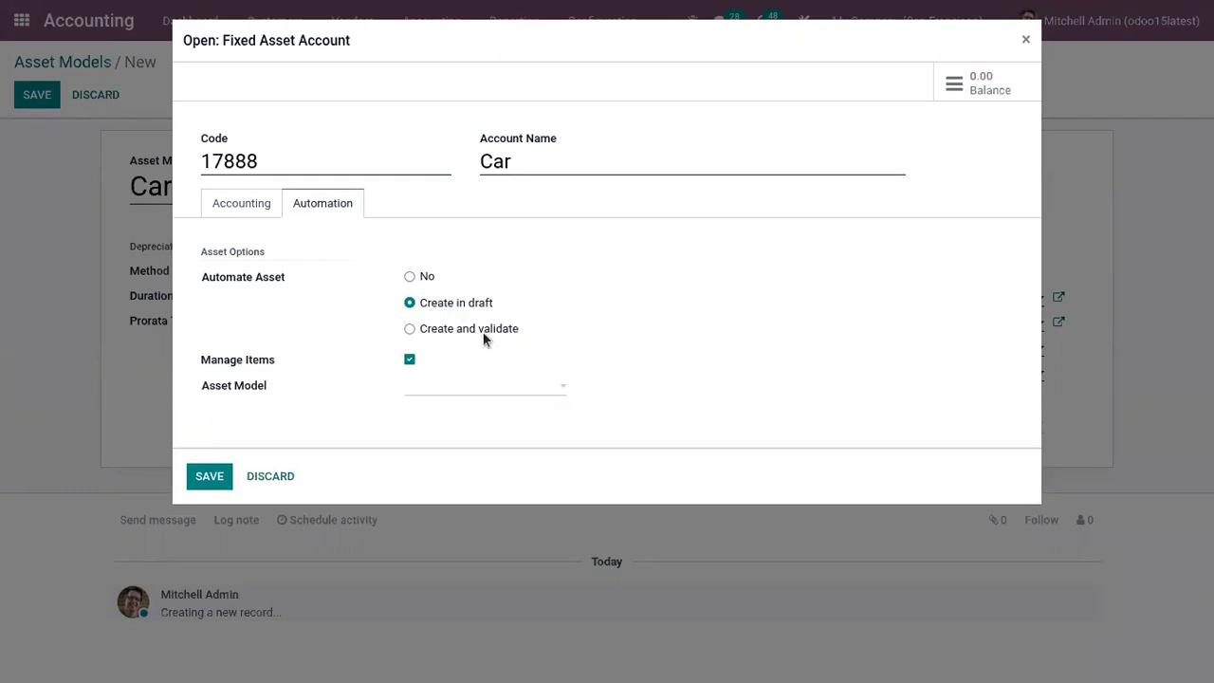
click(484, 333)
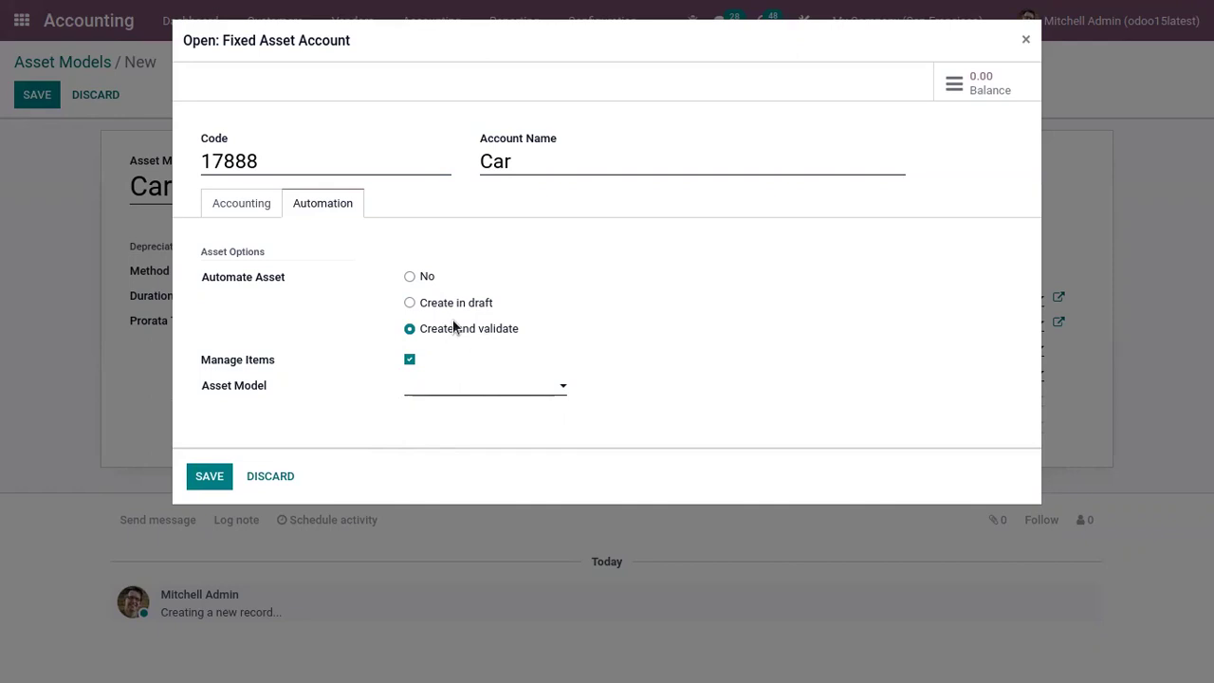
mouse_move(235, 367)
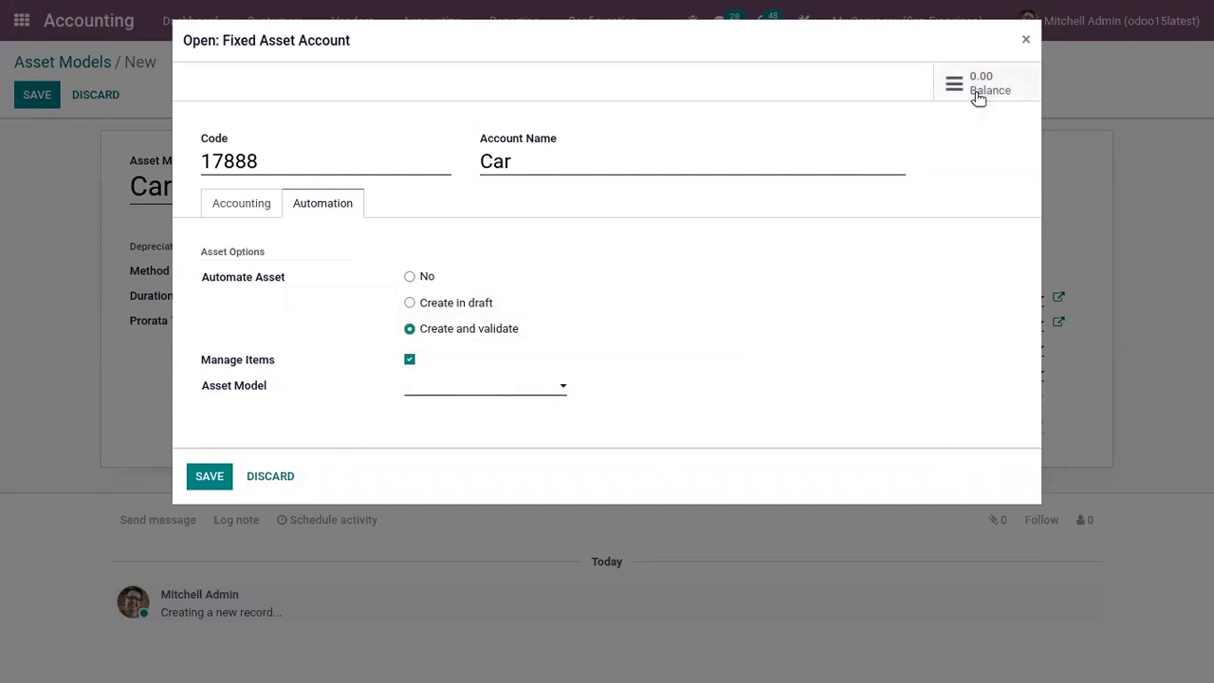
click(427, 278)
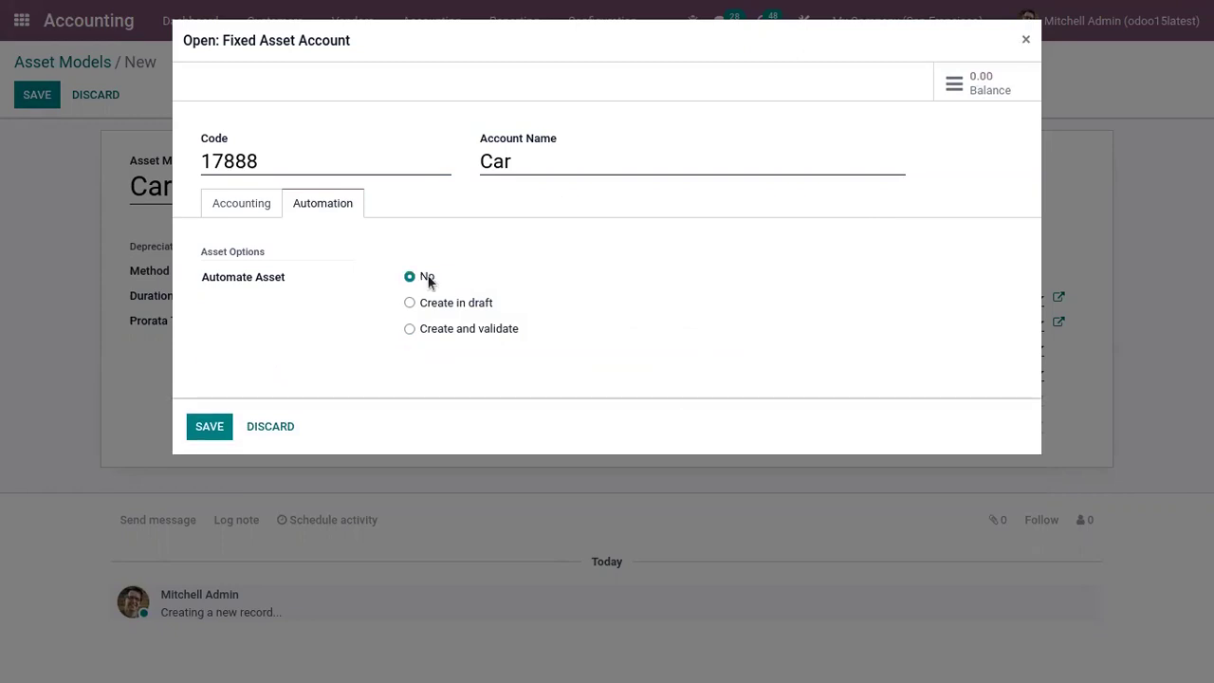
click(250, 207)
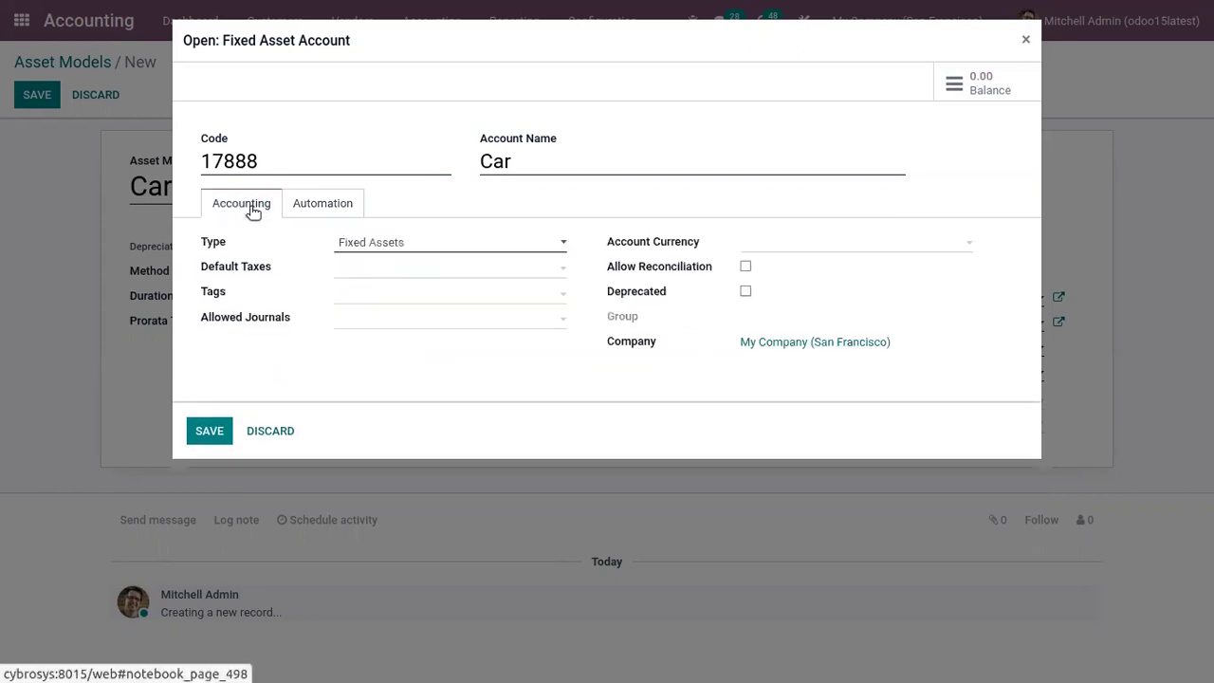
click(1027, 40)
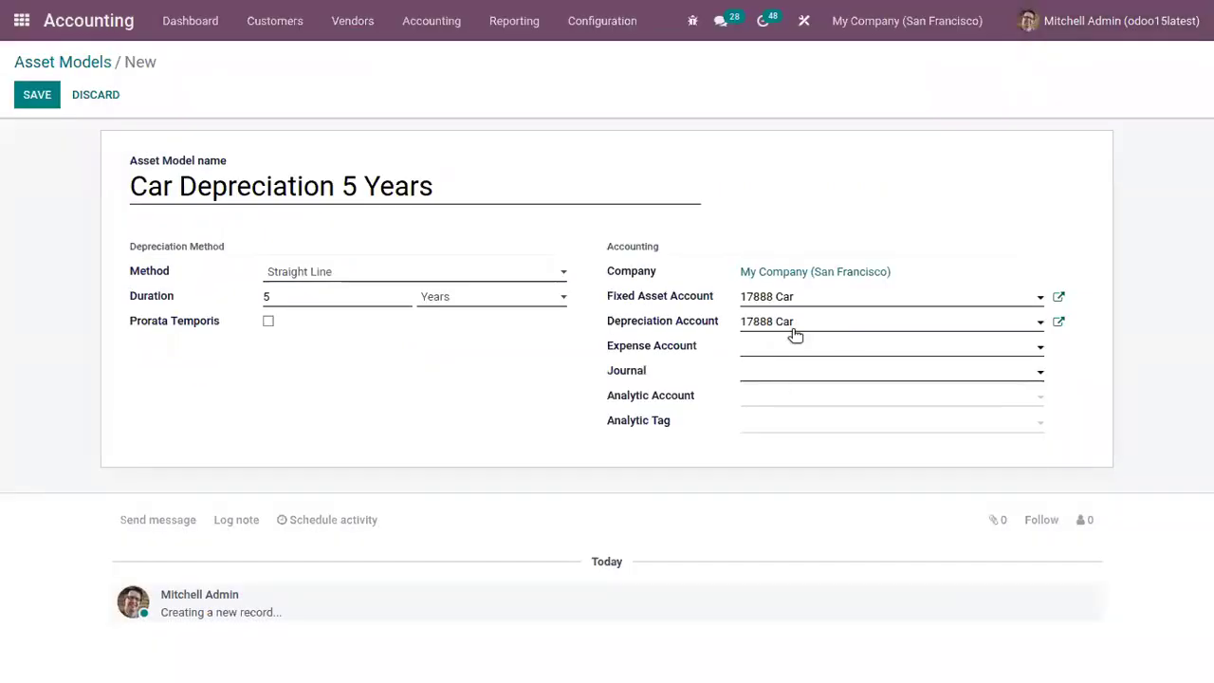
Set the depreciation account to 103564 Depreciation of Car and review its details
drag(795, 322, 721, 320)
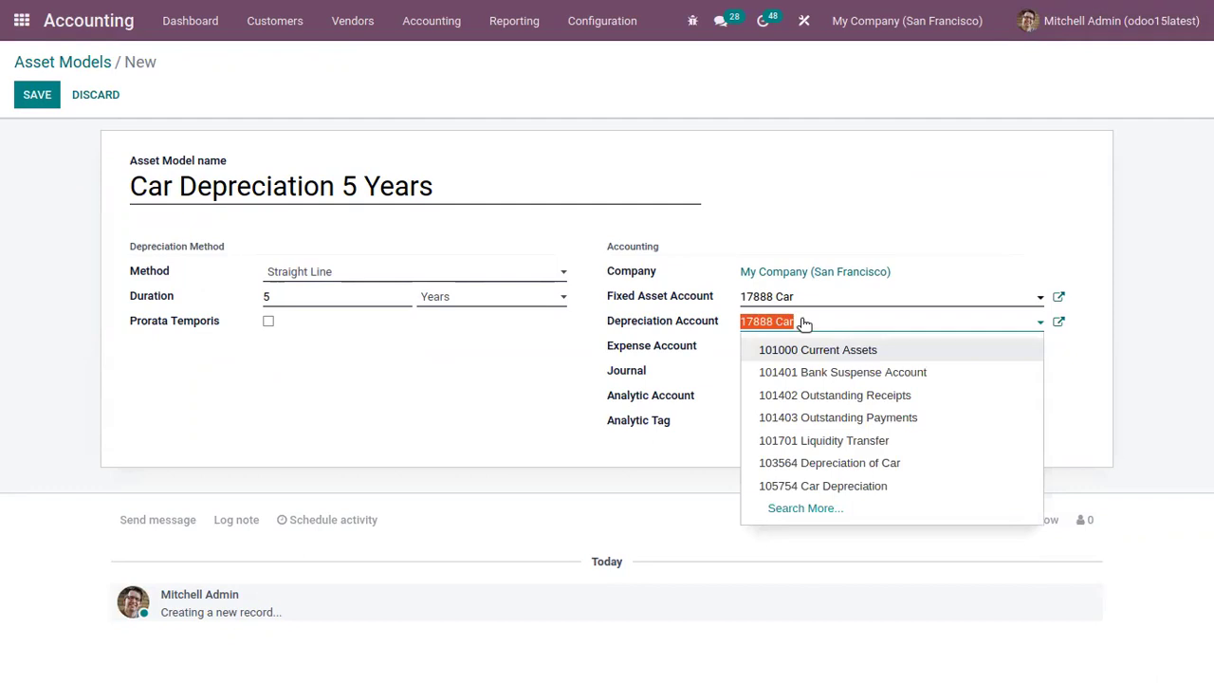
text(car)
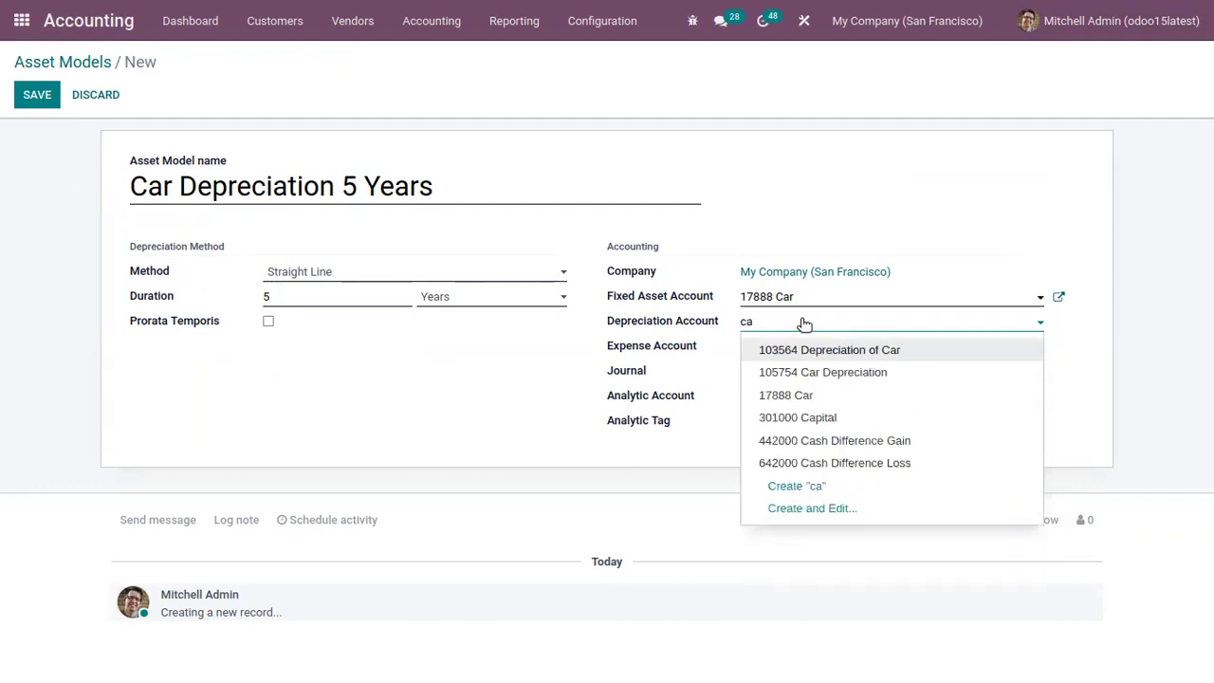
click(886, 351)
click(1059, 321)
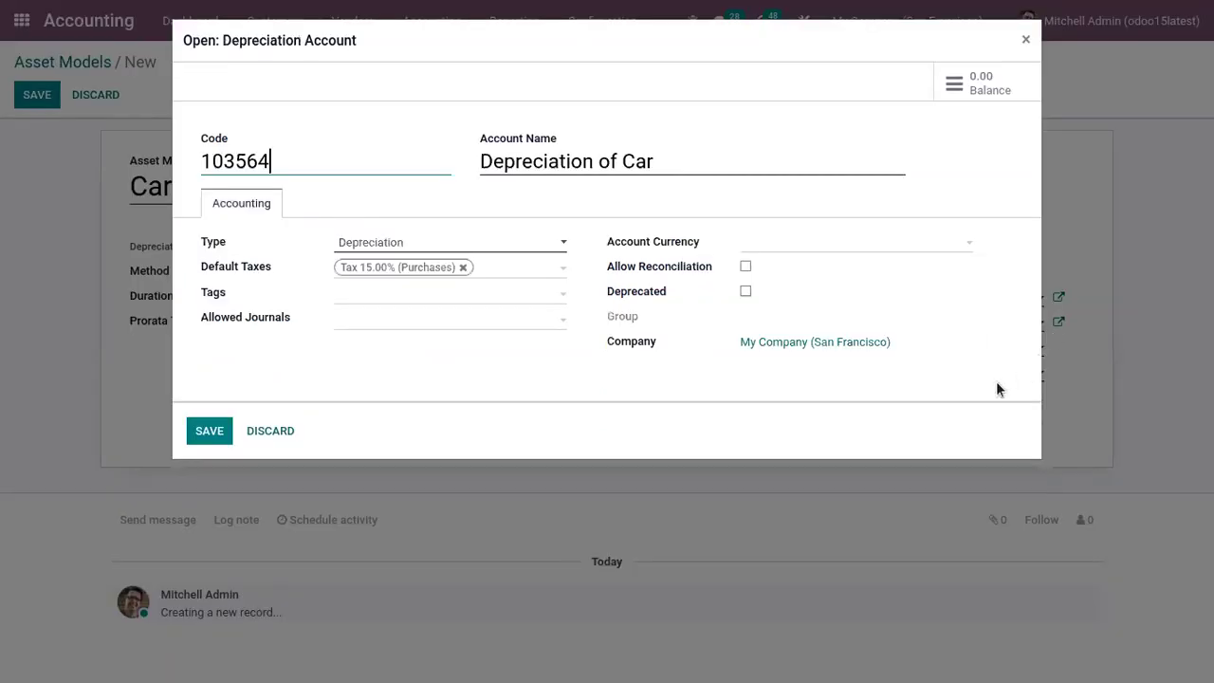
click(1026, 40)
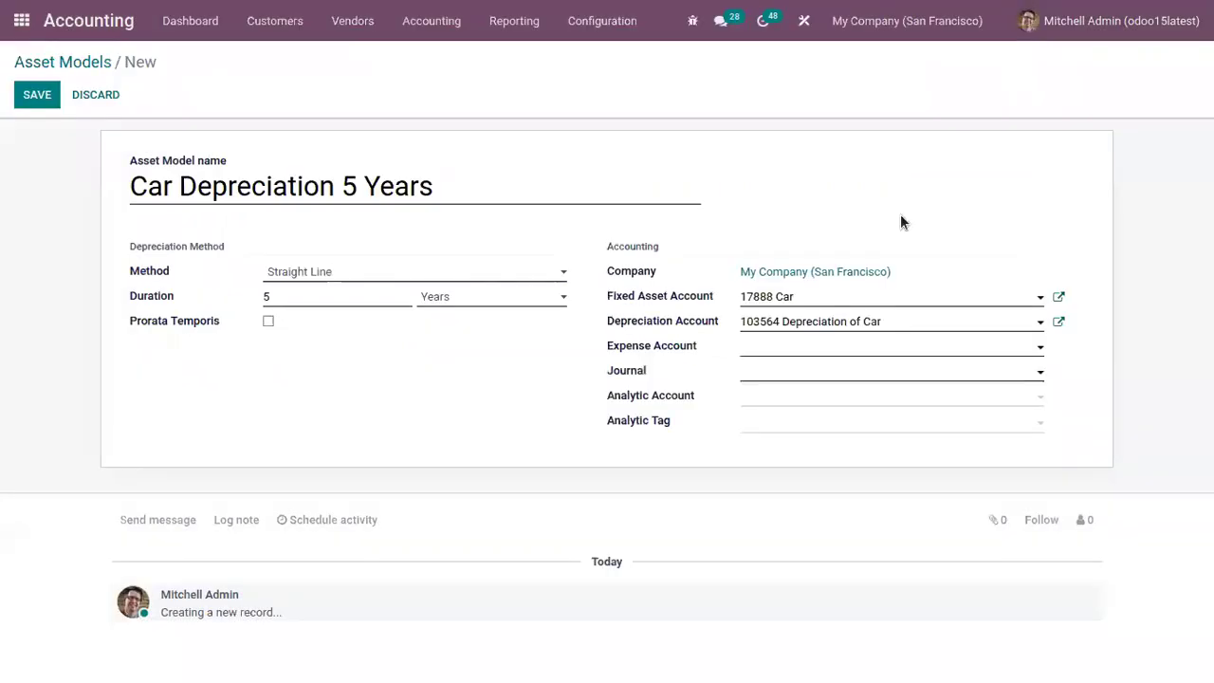
Replace the depreciation account with 105754 Car Depreciation and check its automation settings
drag(907, 323, 732, 323)
text(c)
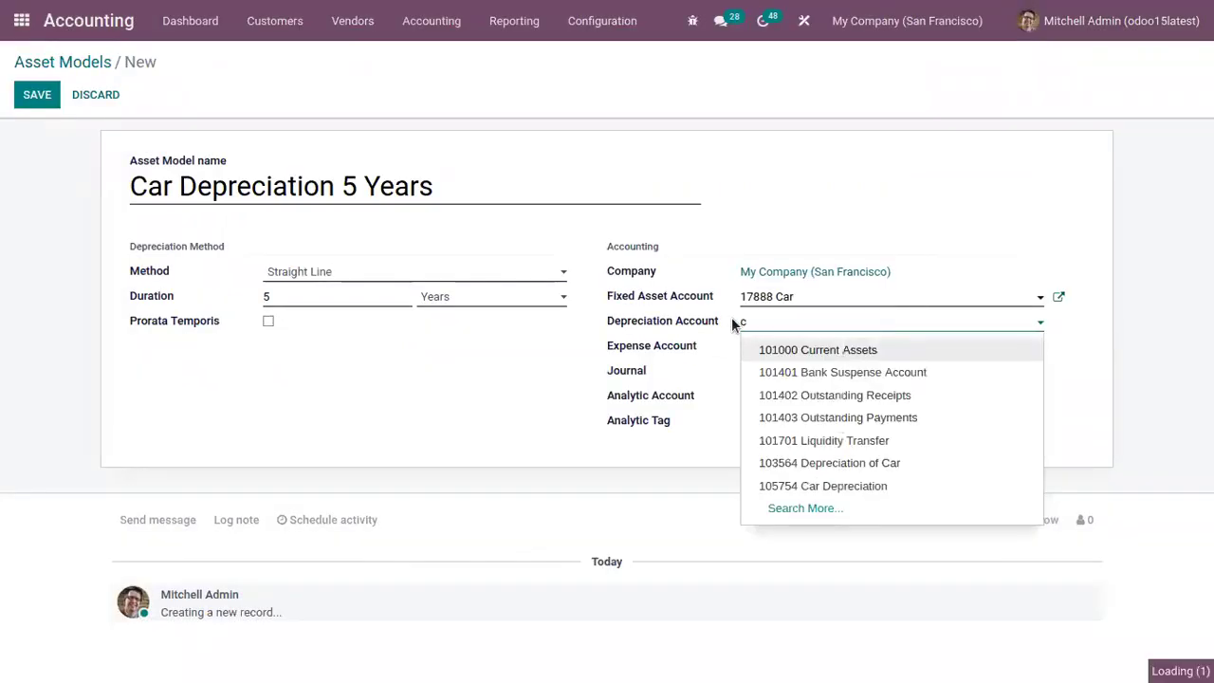
text(ar)
click(883, 377)
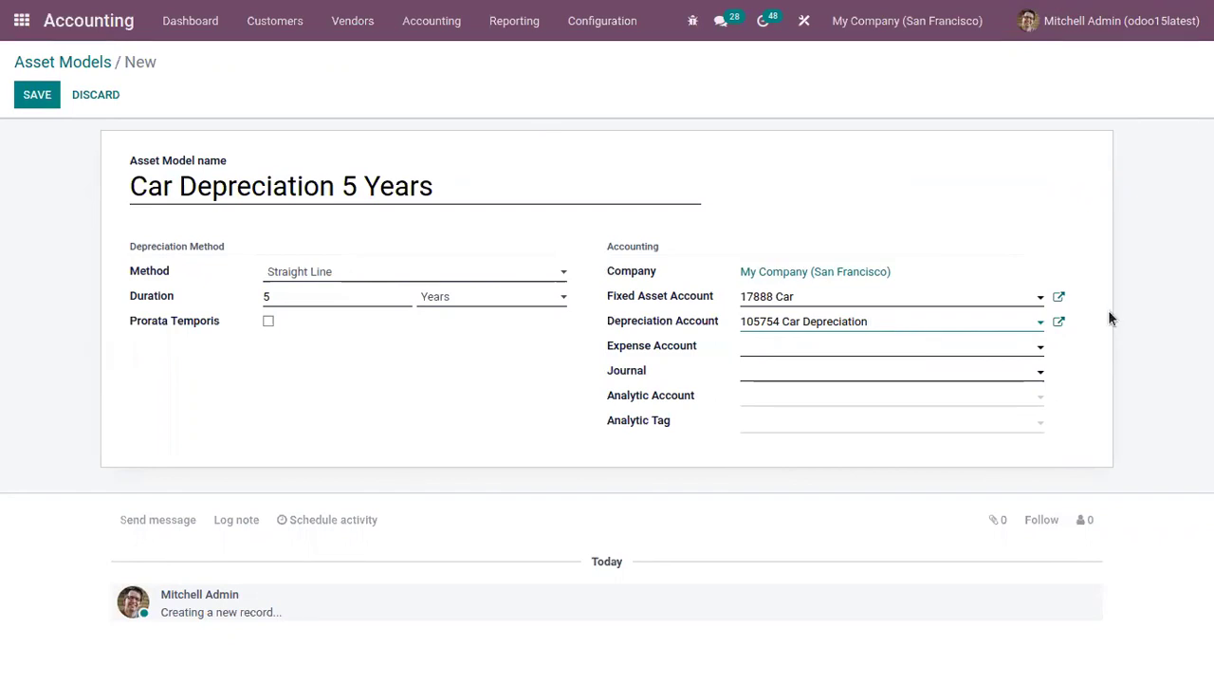
click(1061, 323)
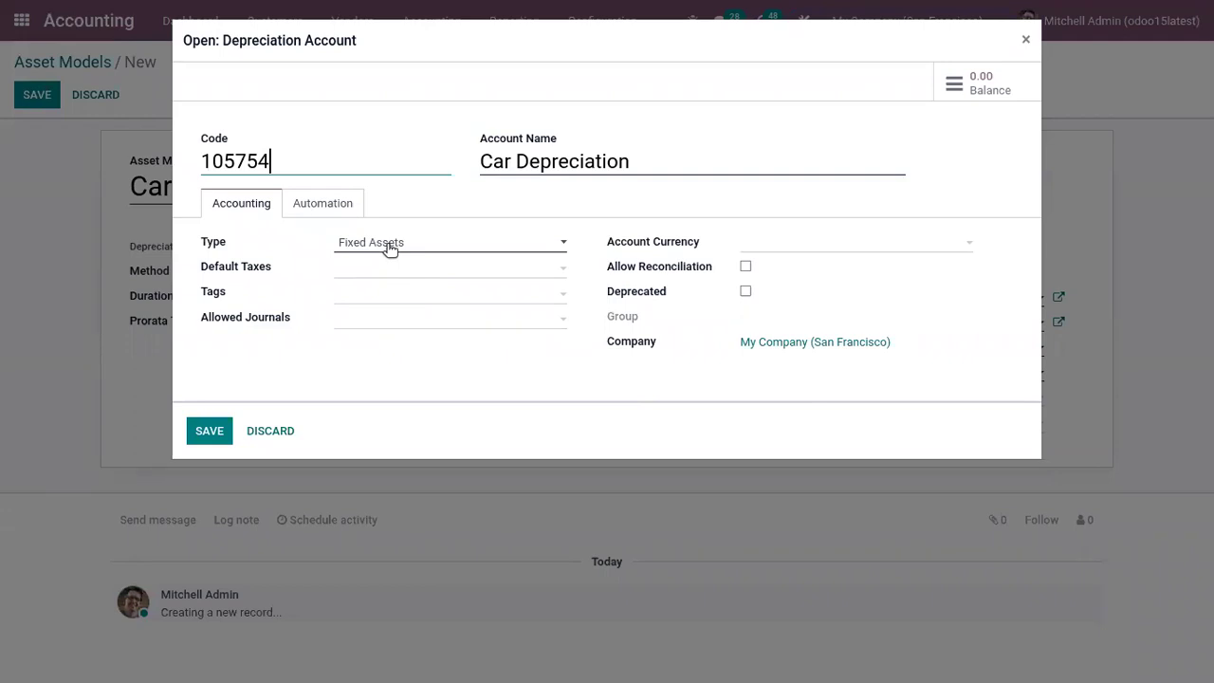
click(322, 203)
click(262, 203)
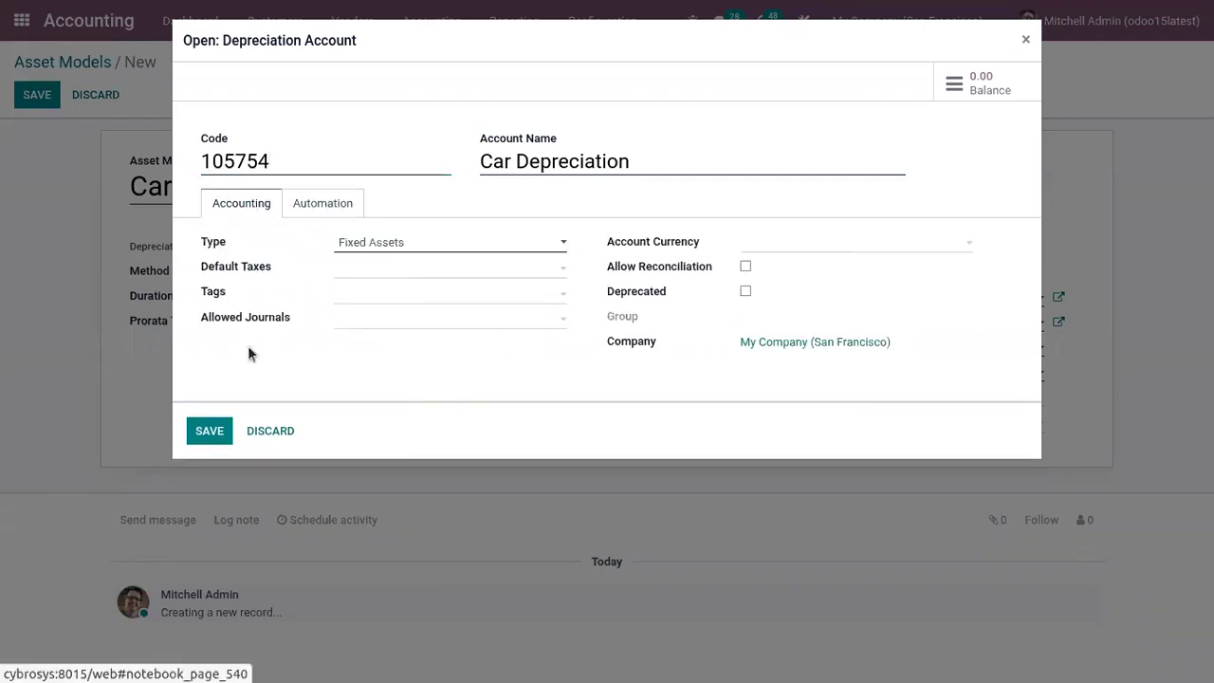
click(270, 431)
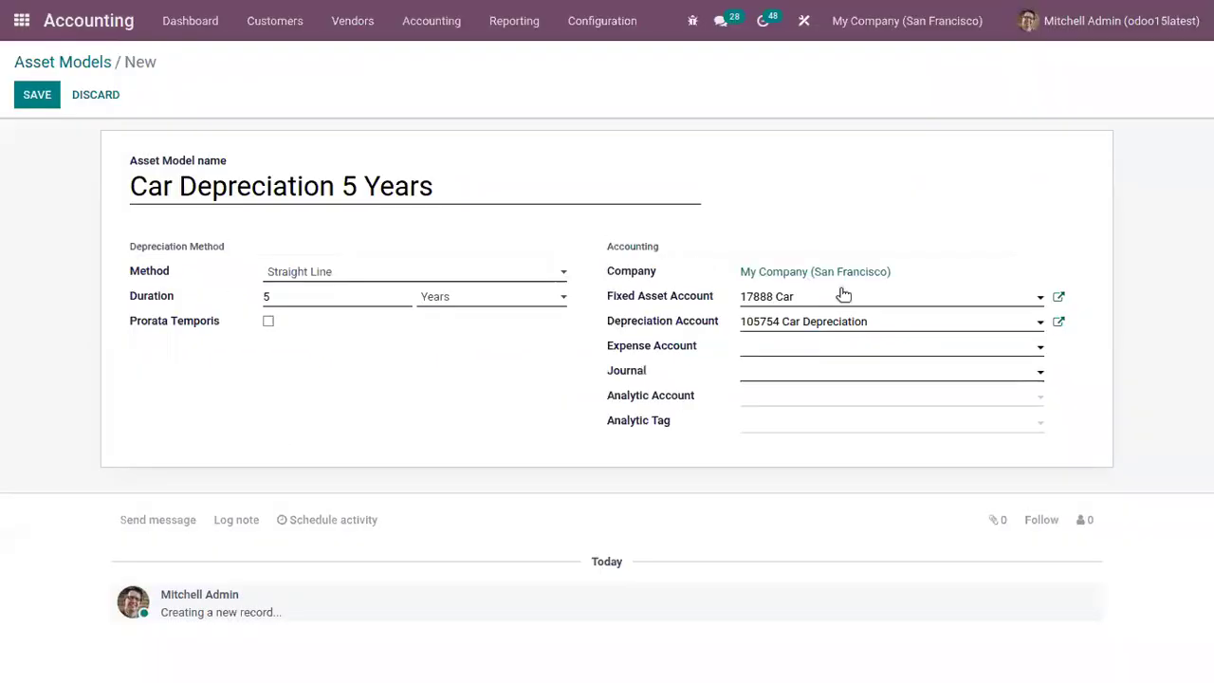
click(805, 351)
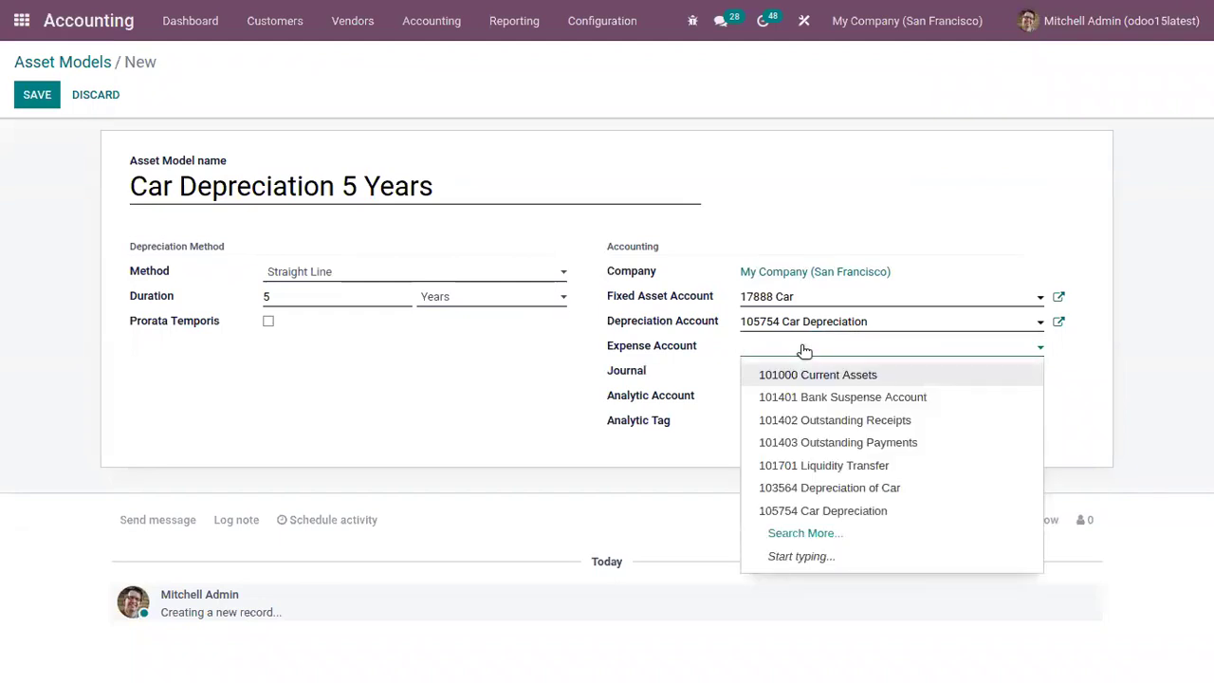
Set the expense account to 103564 Depreciation of Car and review its account type
text(de)
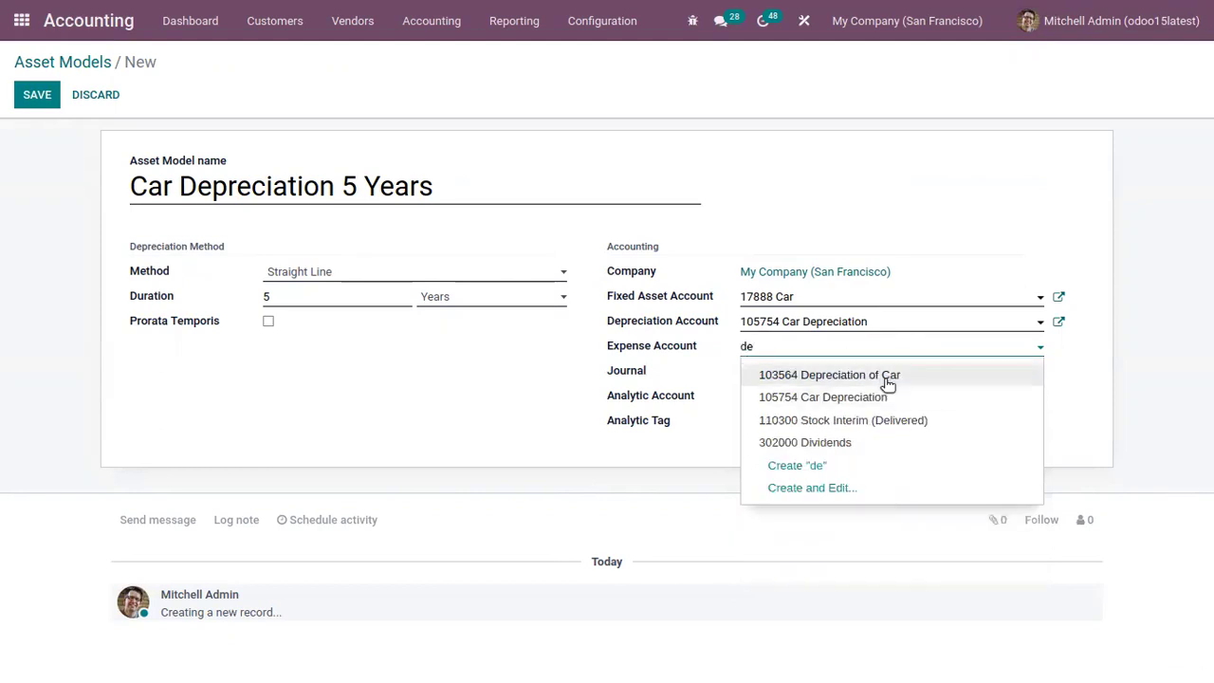
click(829, 376)
click(1060, 347)
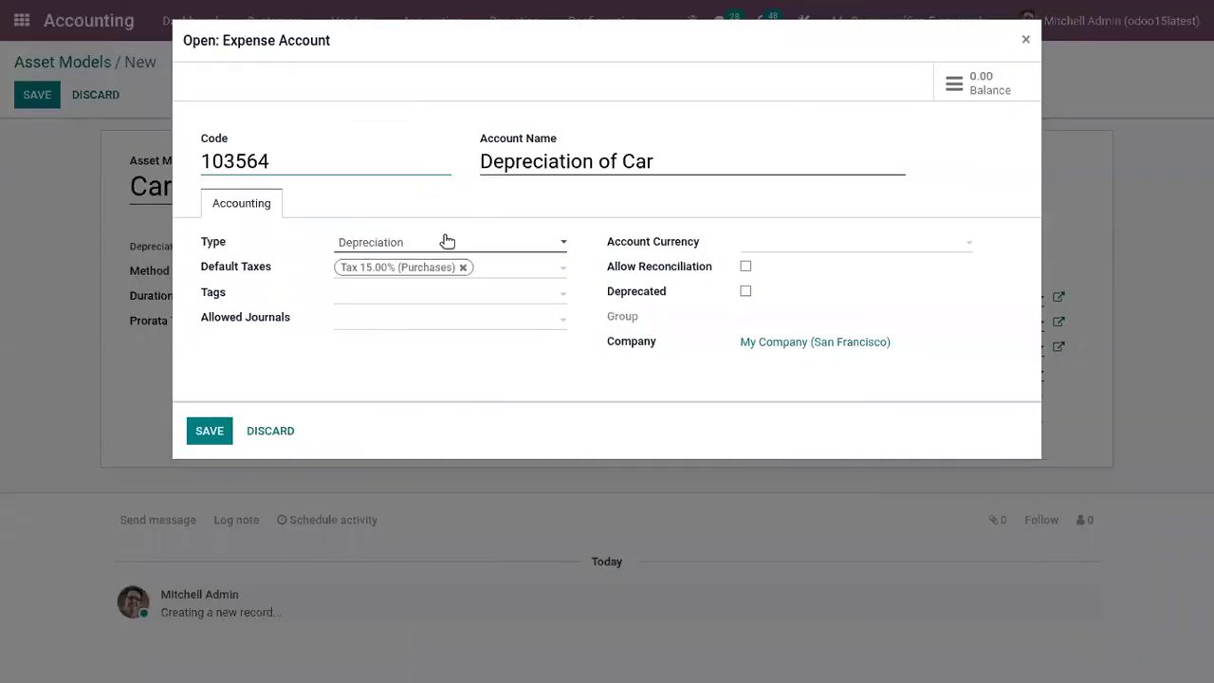
click(447, 242)
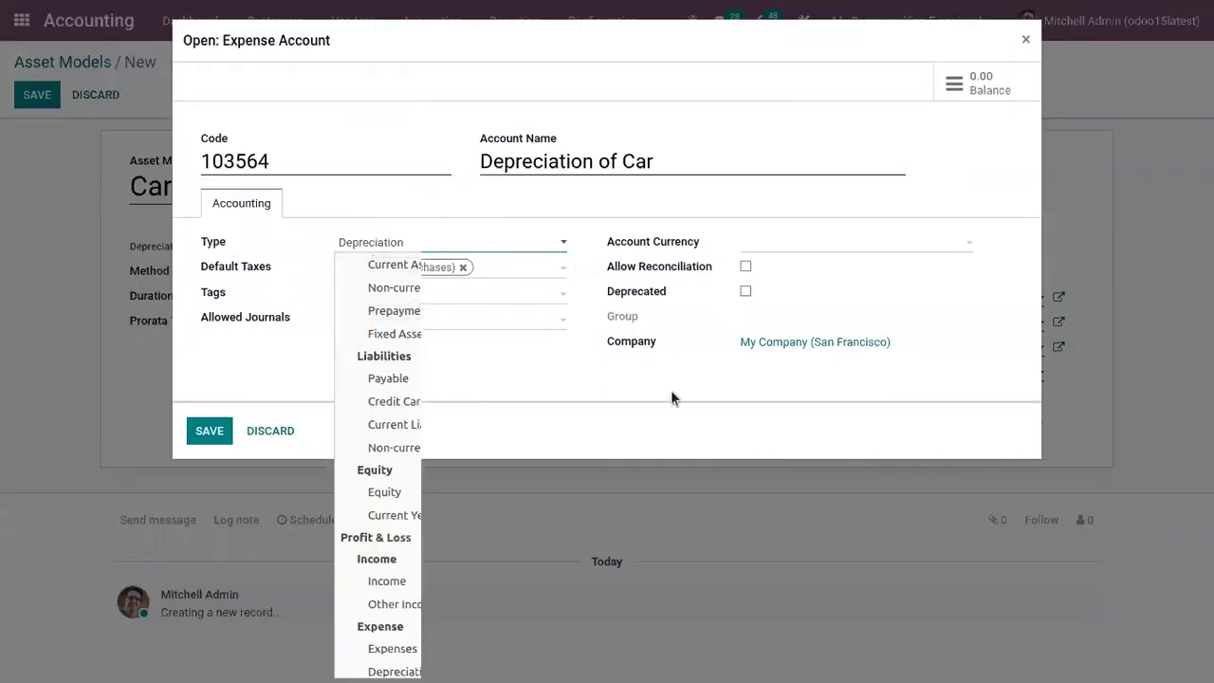
key(Escape)
key(Escape)
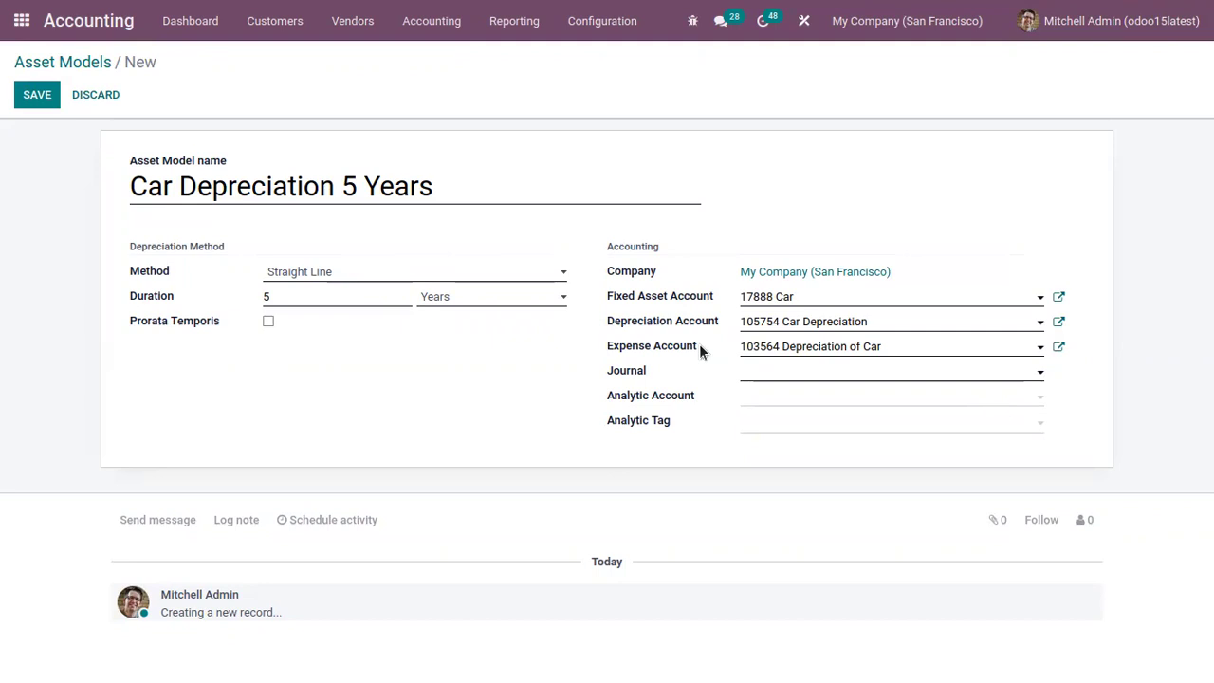
Set the journal to Miscellaneous Operations and save the asset model
click(880, 372)
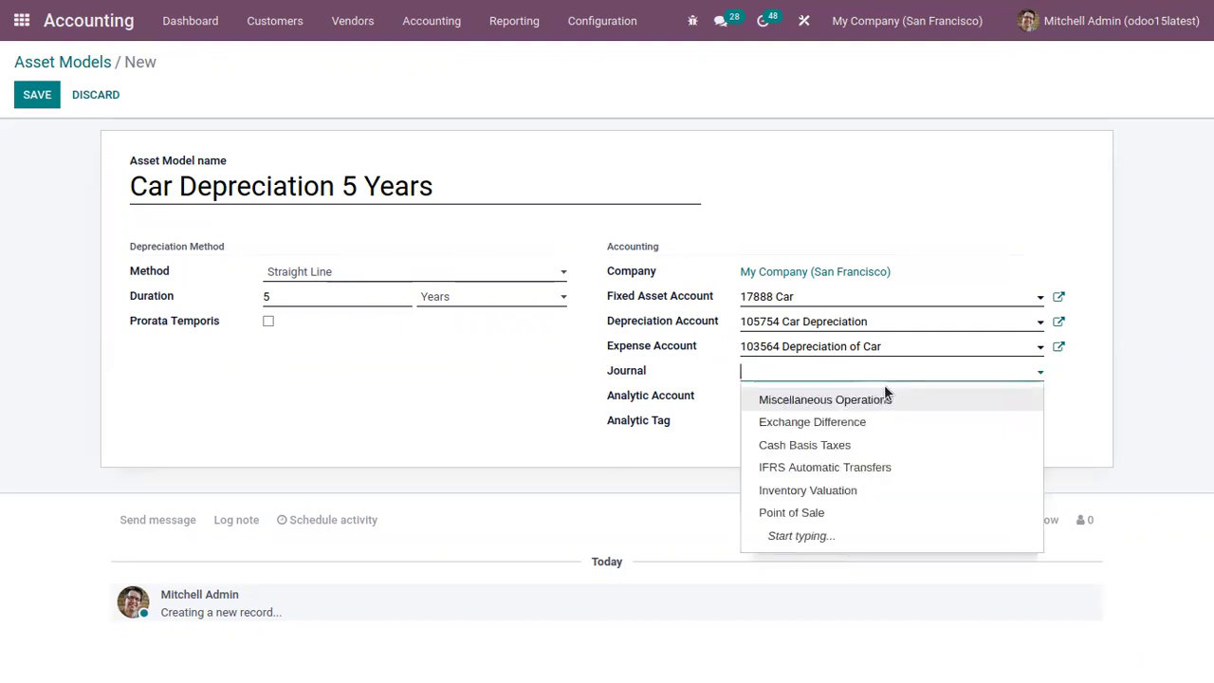
click(896, 401)
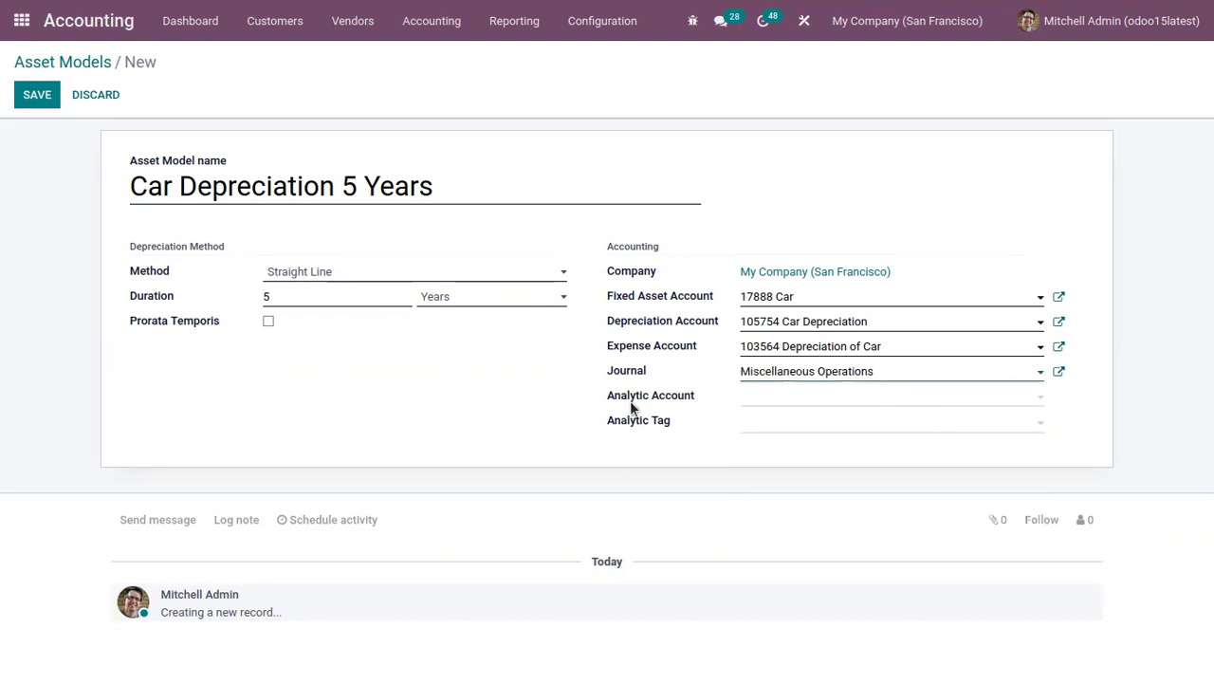
mouse_move(631, 406)
click(44, 99)
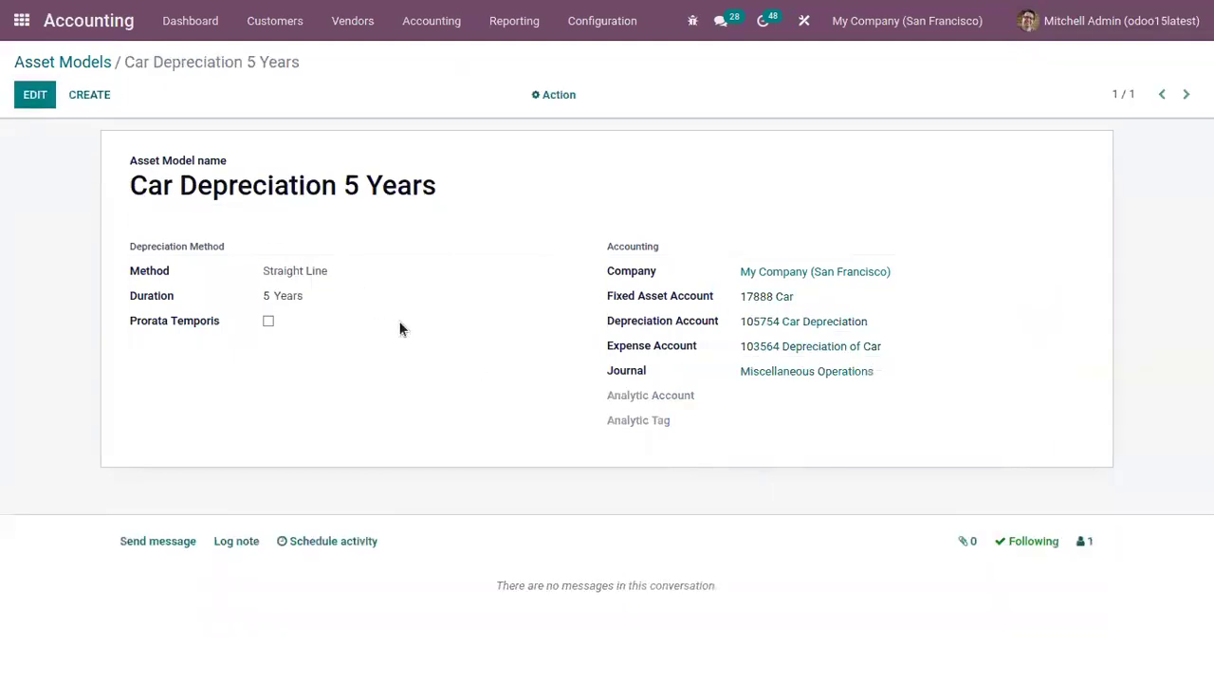
click(54, 63)
Filter the Chart of Accounts by 'car' and open the 17888 Car account setup
click(575, 25)
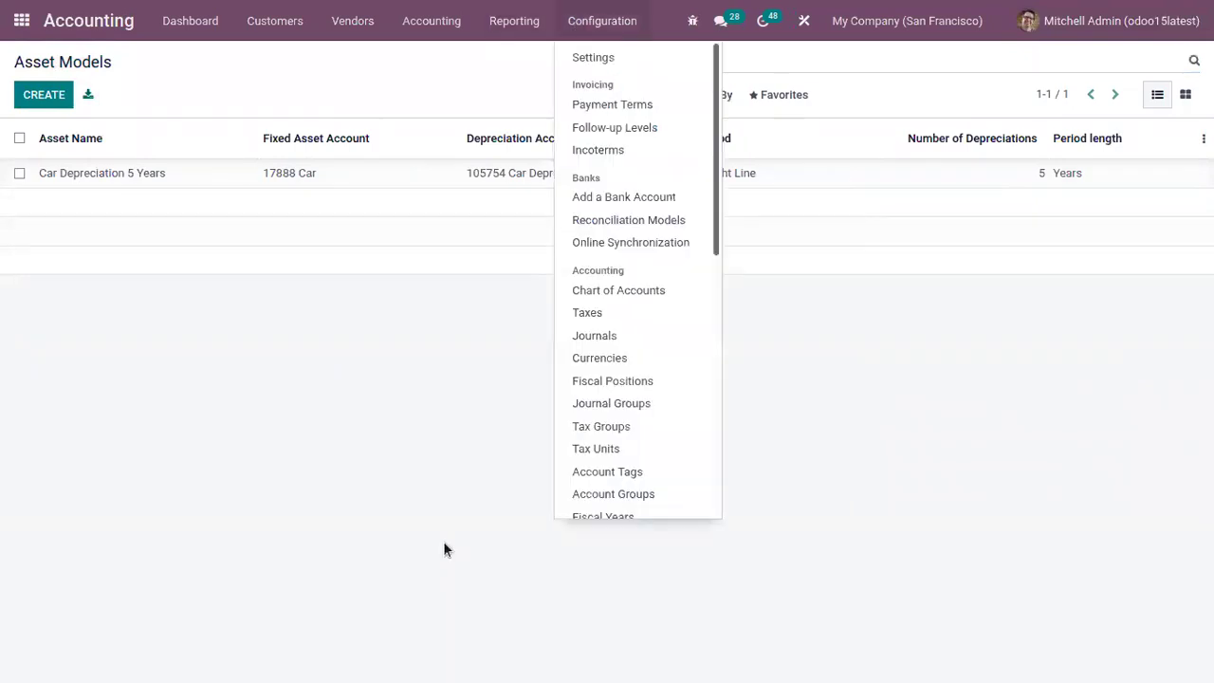
click(664, 292)
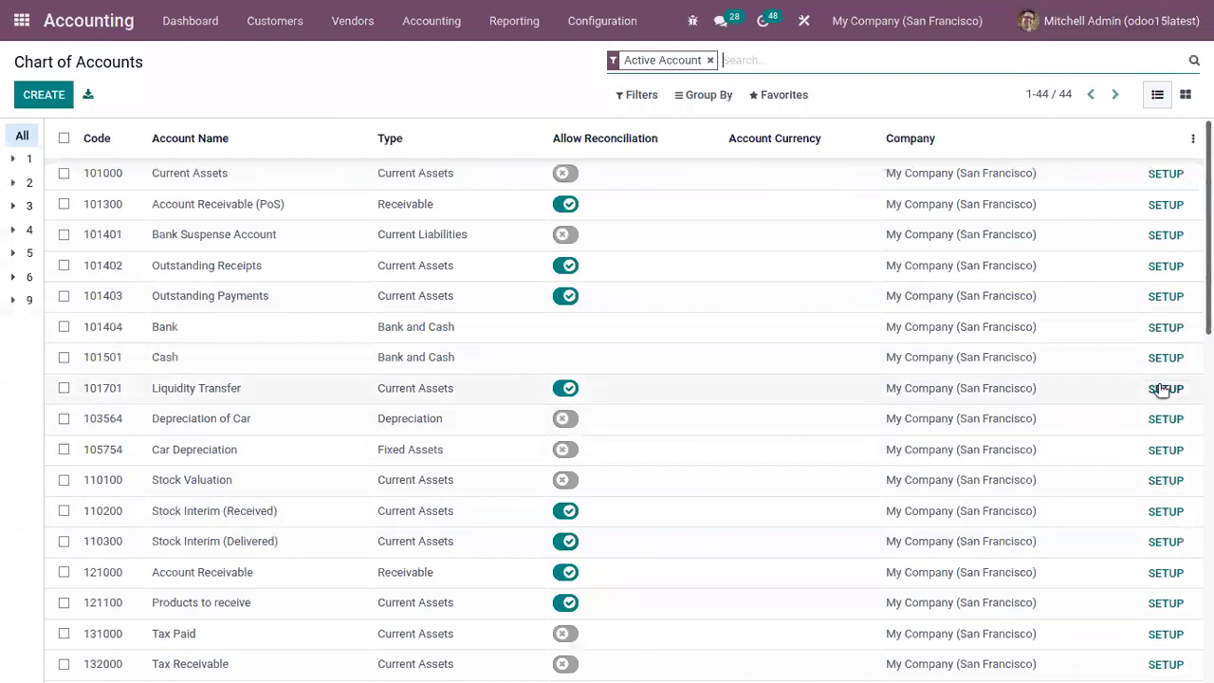
text(car)
key(Return)
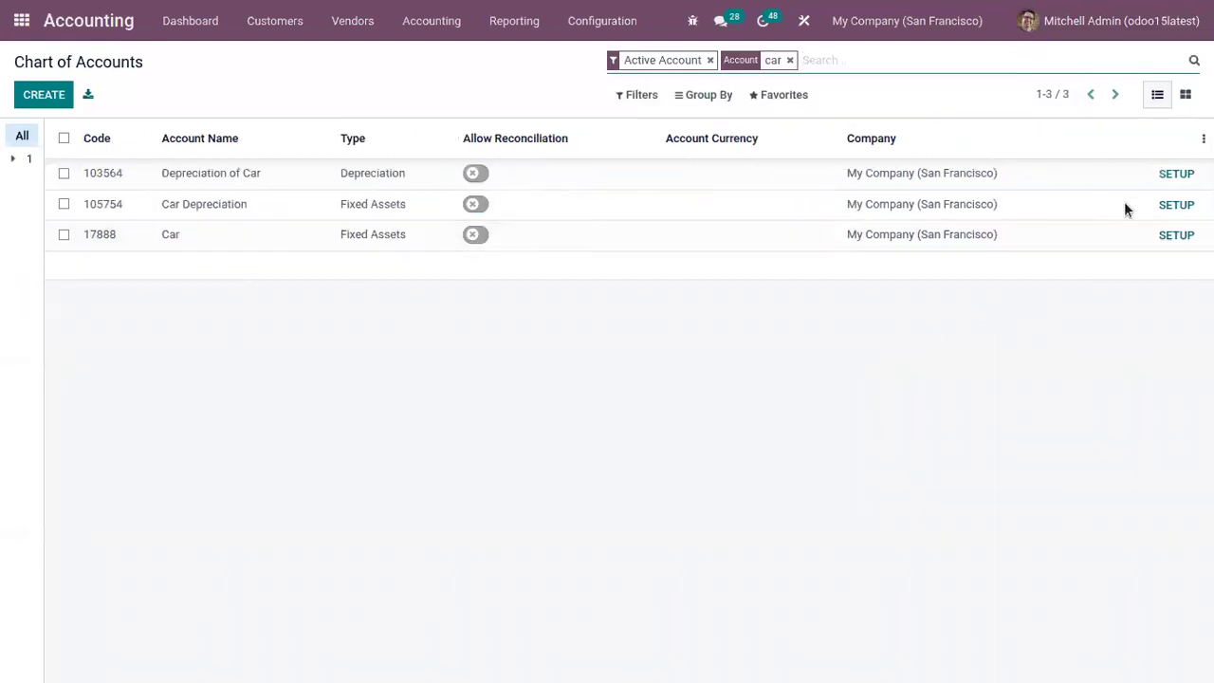
click(1169, 243)
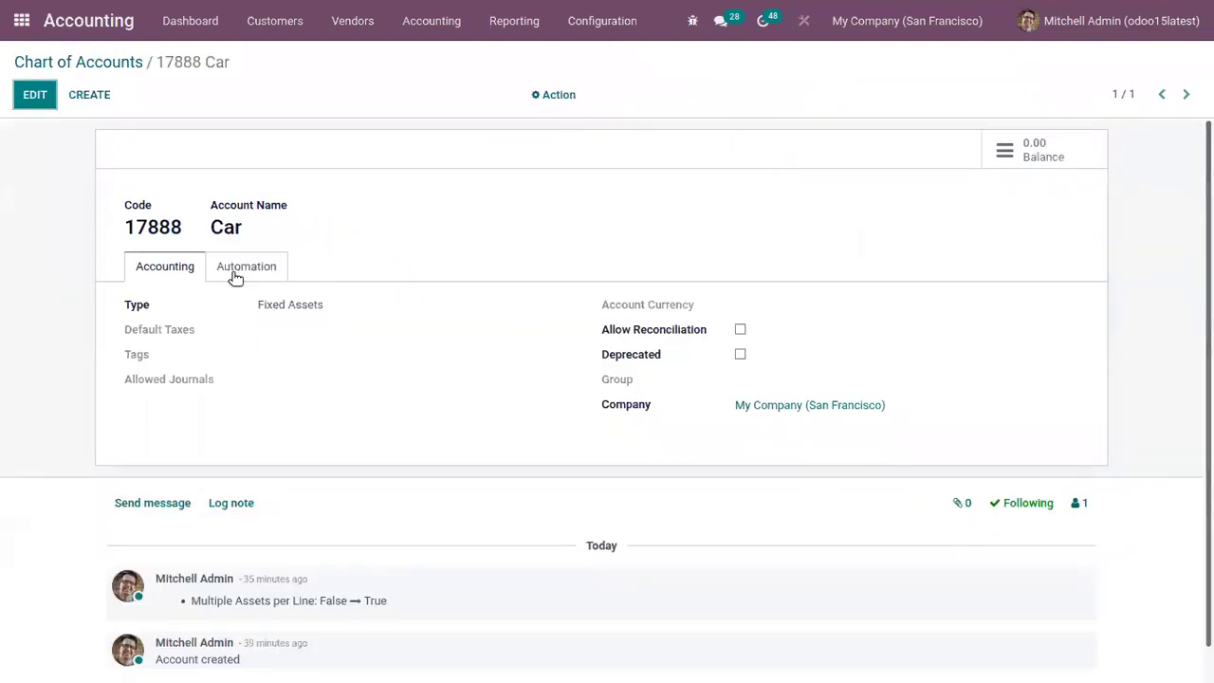
Set the 17888 Car account to Create and validate assets with model Car Depreciation 5 Years
click(235, 270)
click(38, 95)
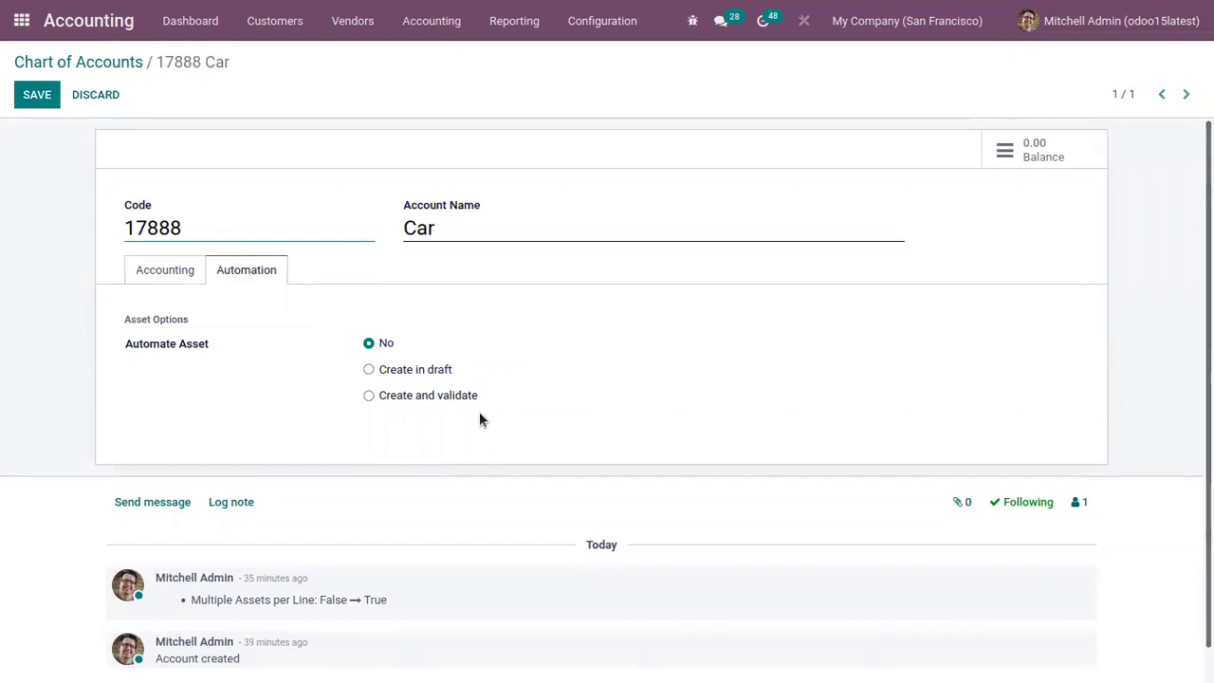
click(442, 397)
click(414, 455)
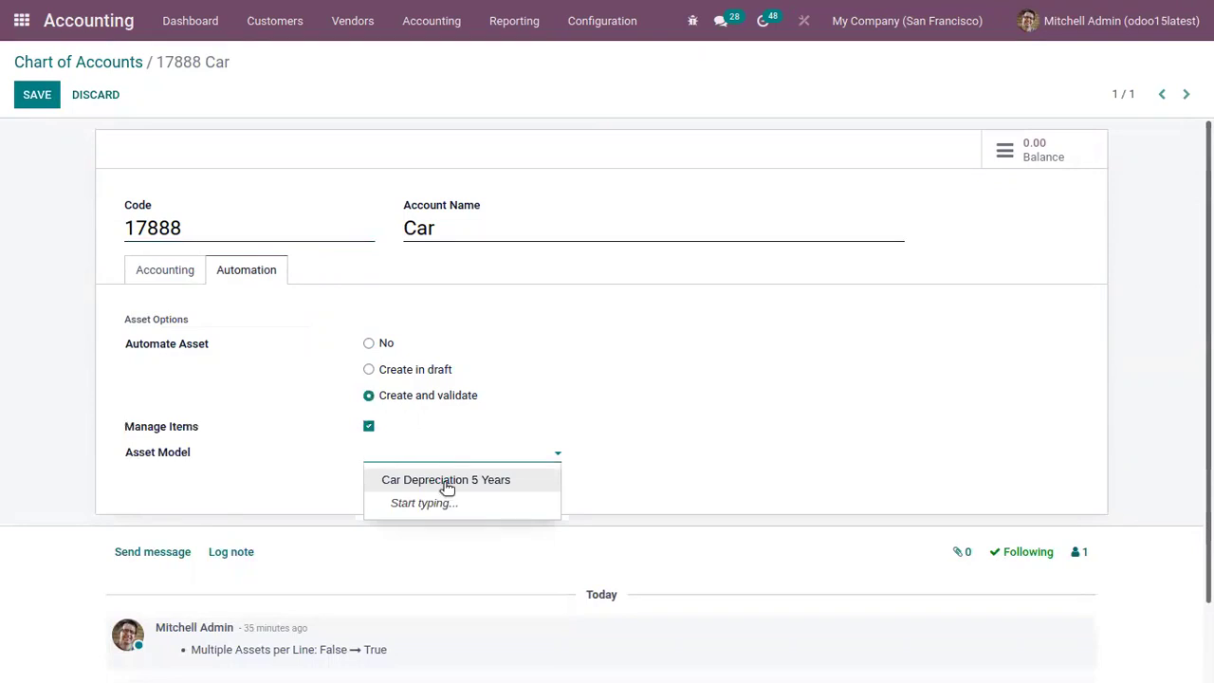
click(446, 480)
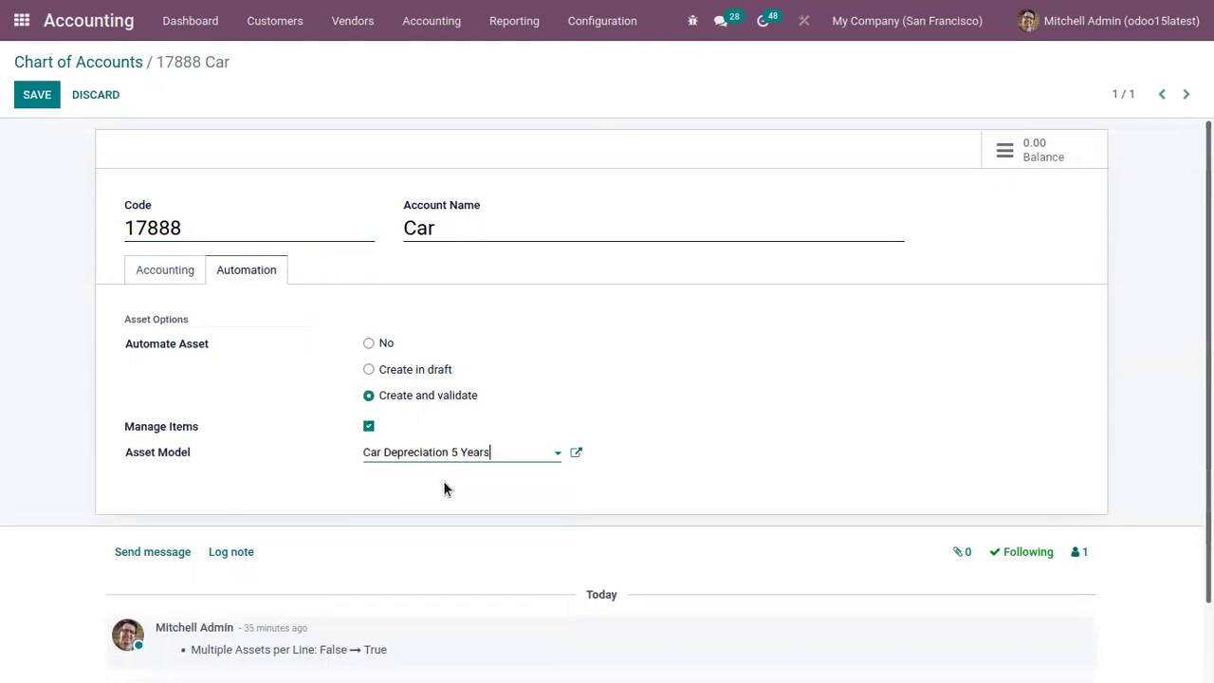
click(46, 104)
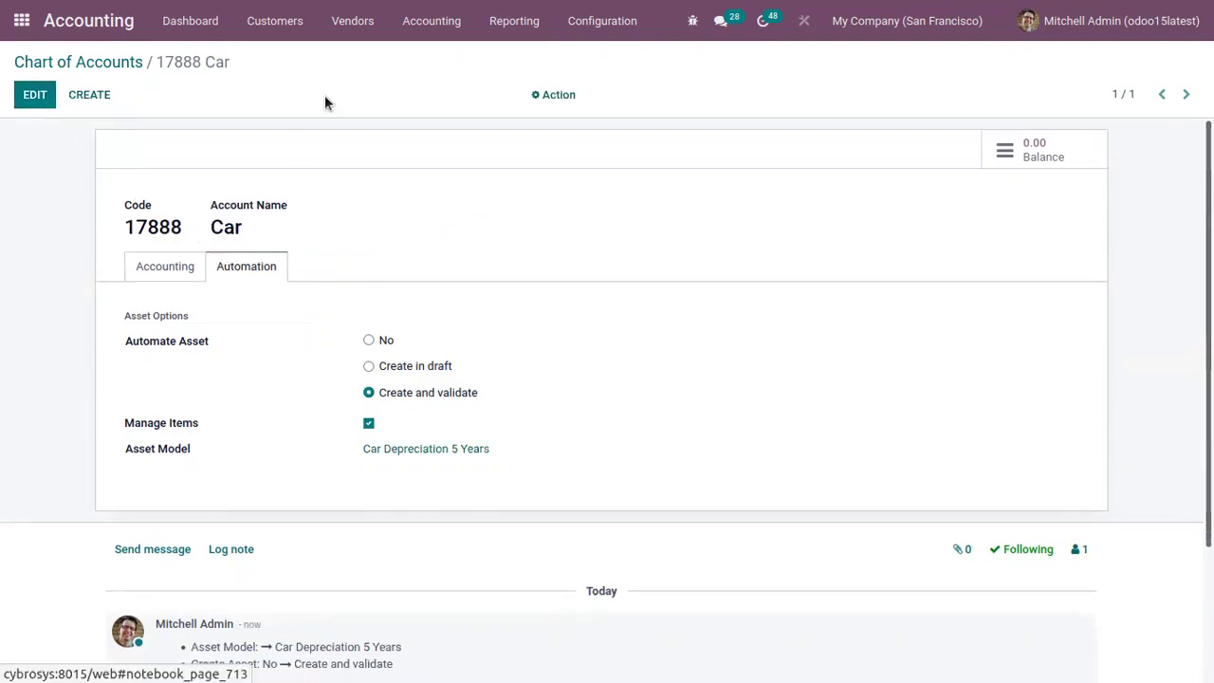
click(352, 21)
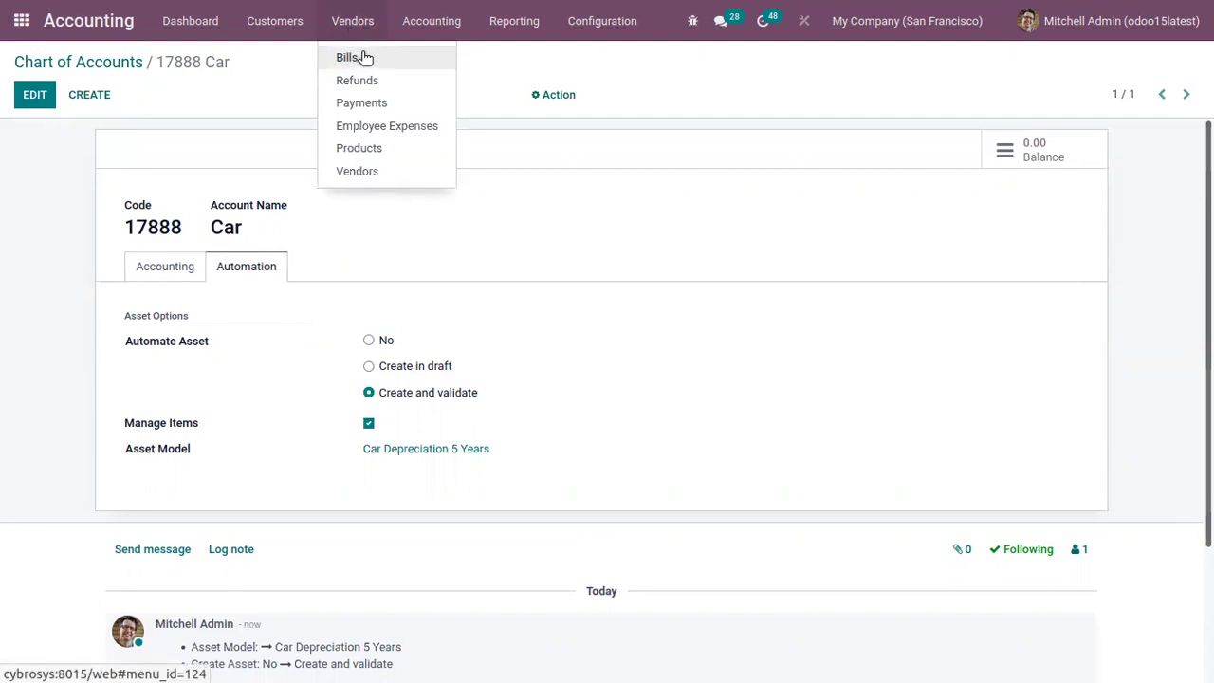
Start a new vendor bill for vendor Azure Interior
click(364, 57)
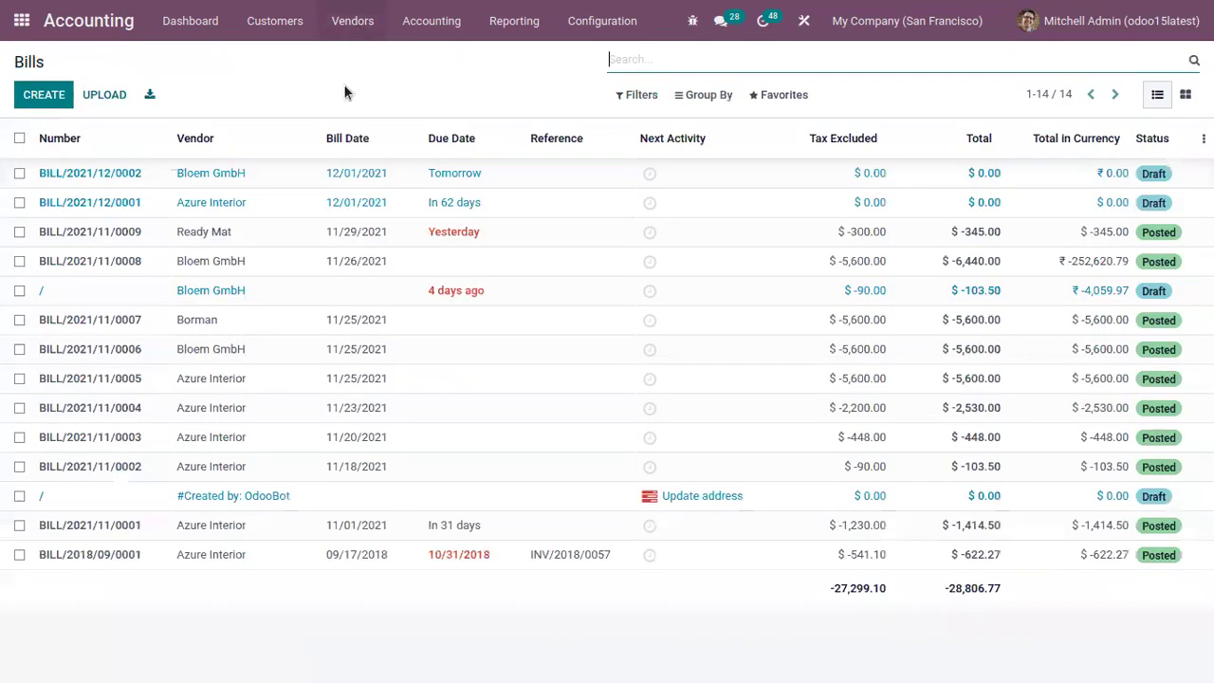
click(55, 98)
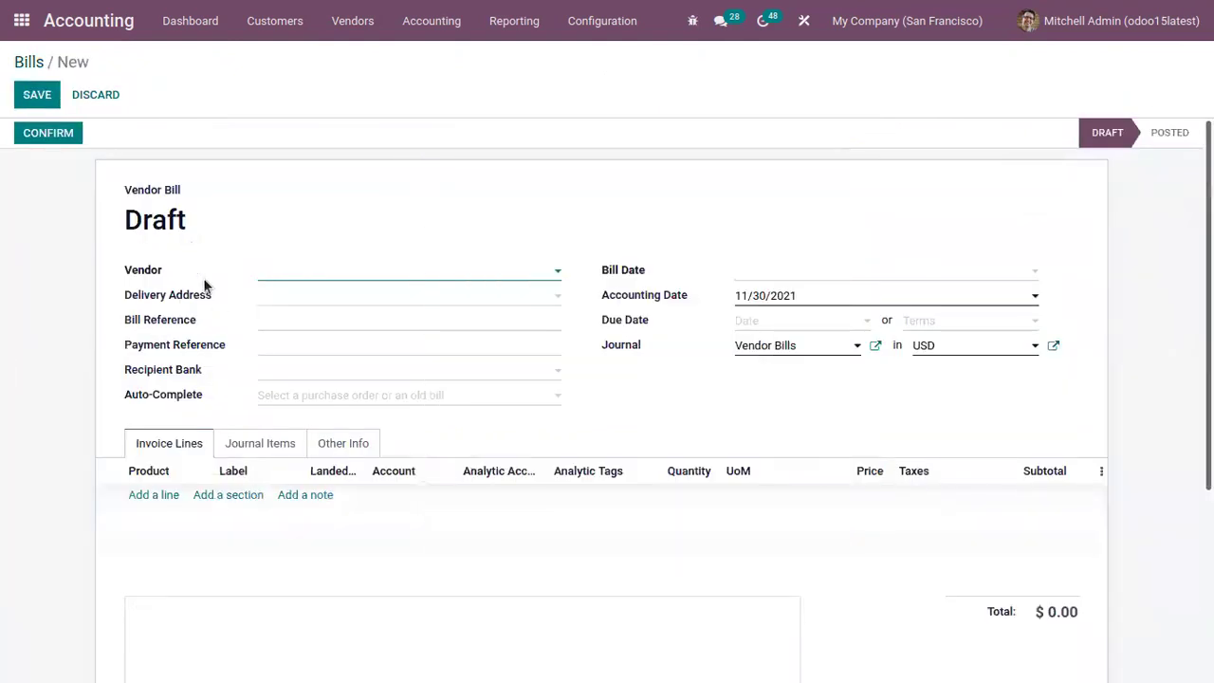
click(318, 277)
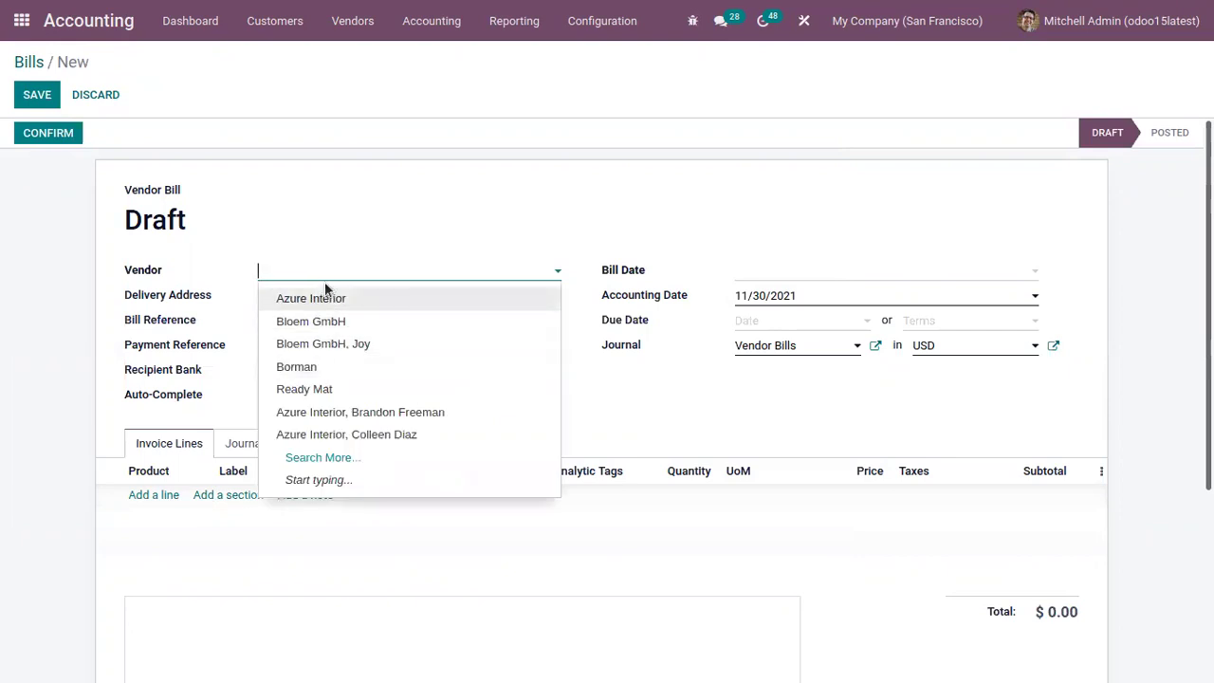
click(337, 299)
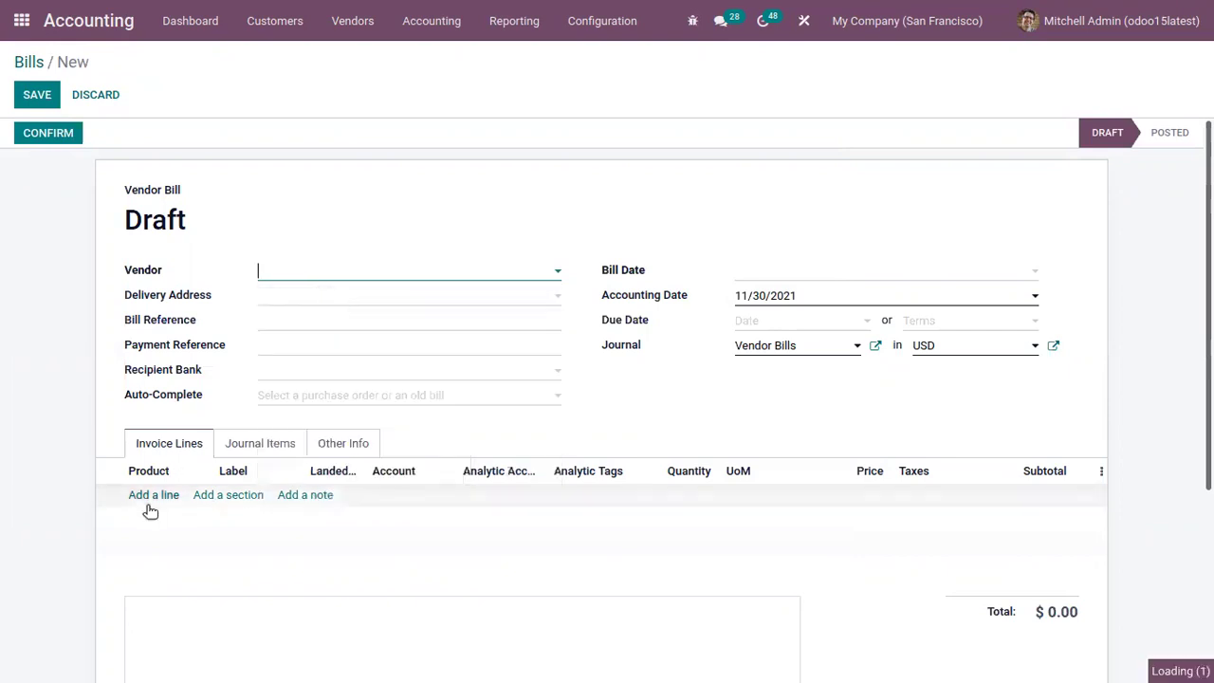
Add a Car product line to the bill, booked to account 17888 Car
click(169, 553)
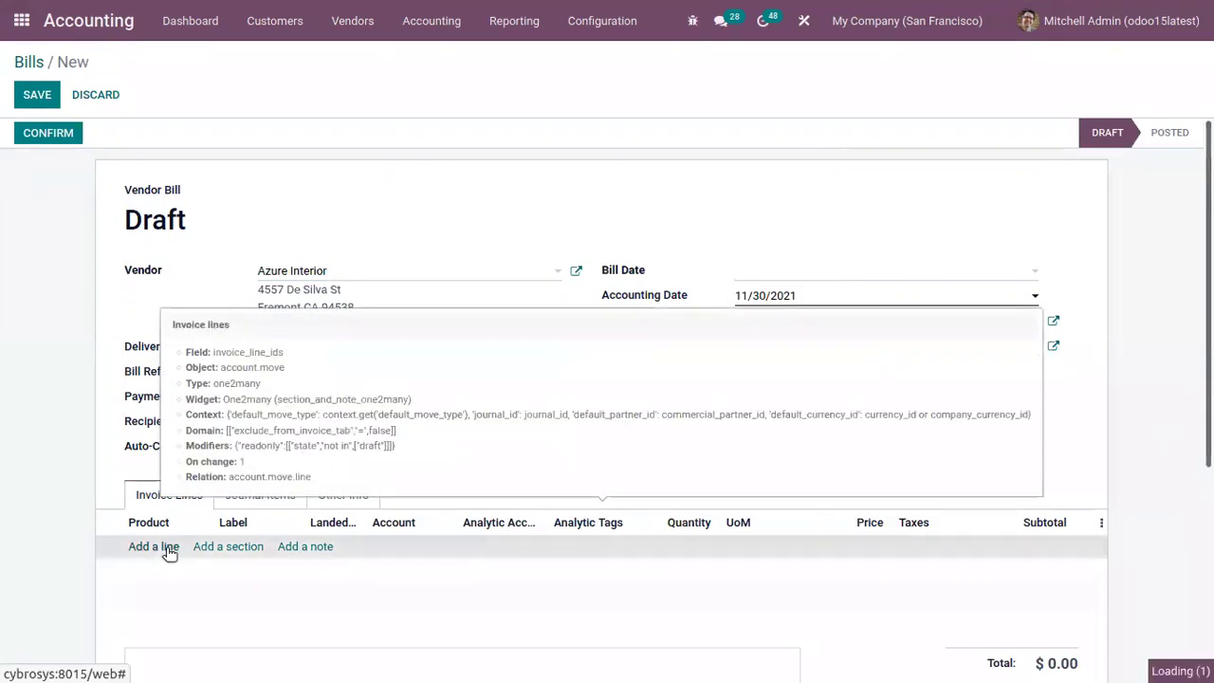
text(car)
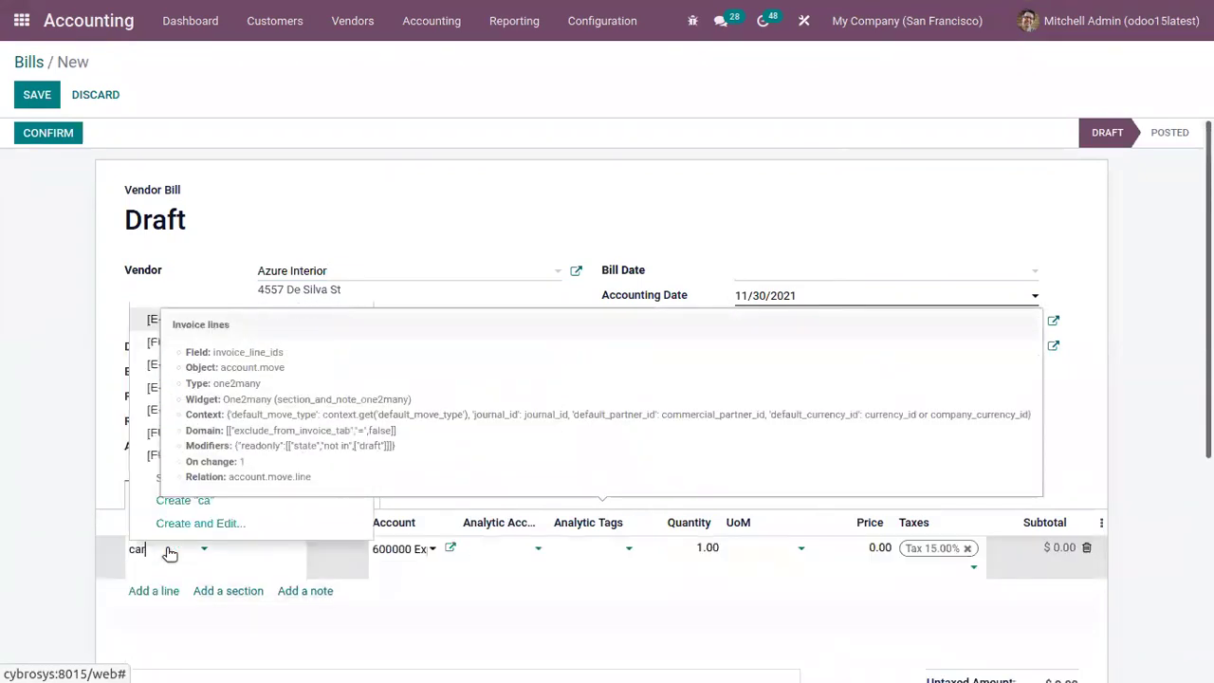
click(230, 577)
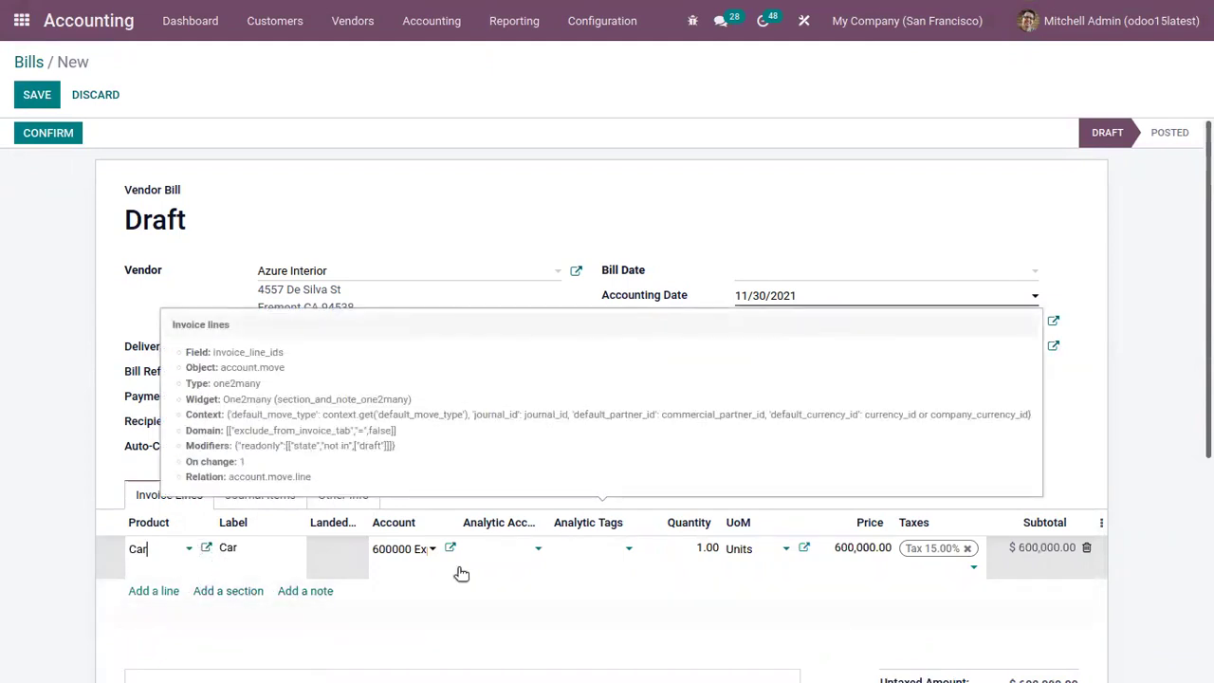
click(427, 551)
click(429, 550)
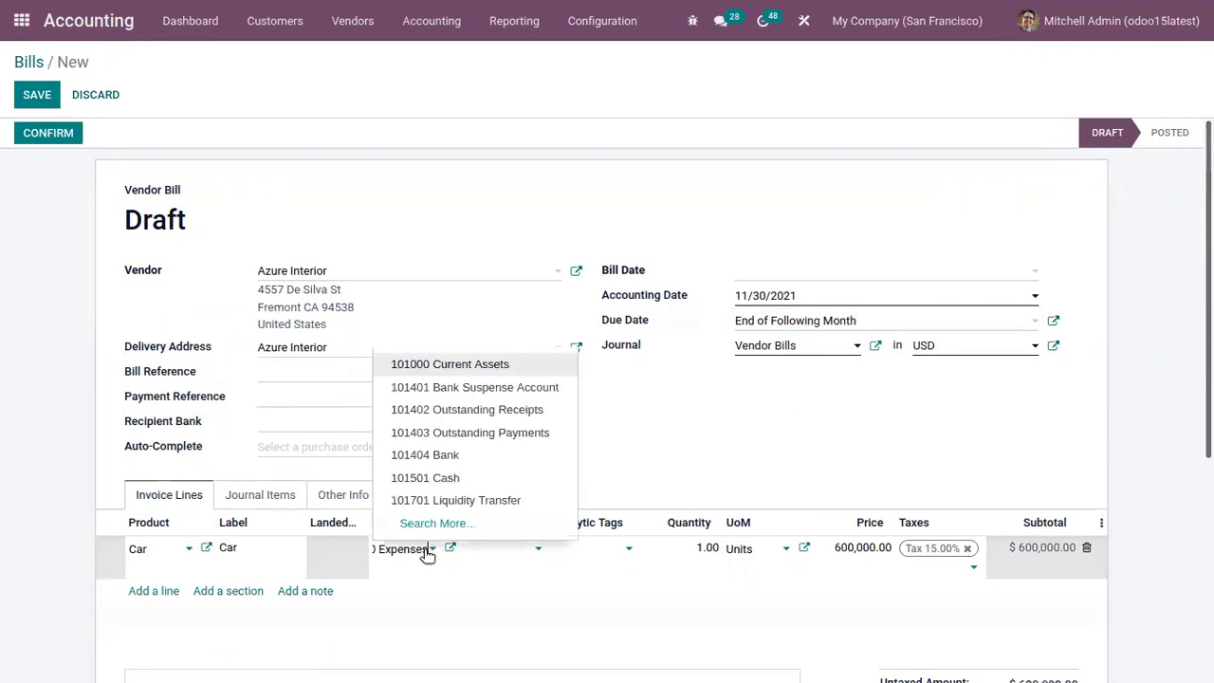
key(BackSpace)
key(BackSpace)
key(BackSpace)
key(BackSpace)
key(BackSpace)
key(BackSpace)
key(BackSpace)
key(BackSpace)
key(BackSpace)
key(BackSpace)
key(BackSpace)
key(BackSpace)
key(BackSpace)
key(BackSpace)
key(BackSpace)
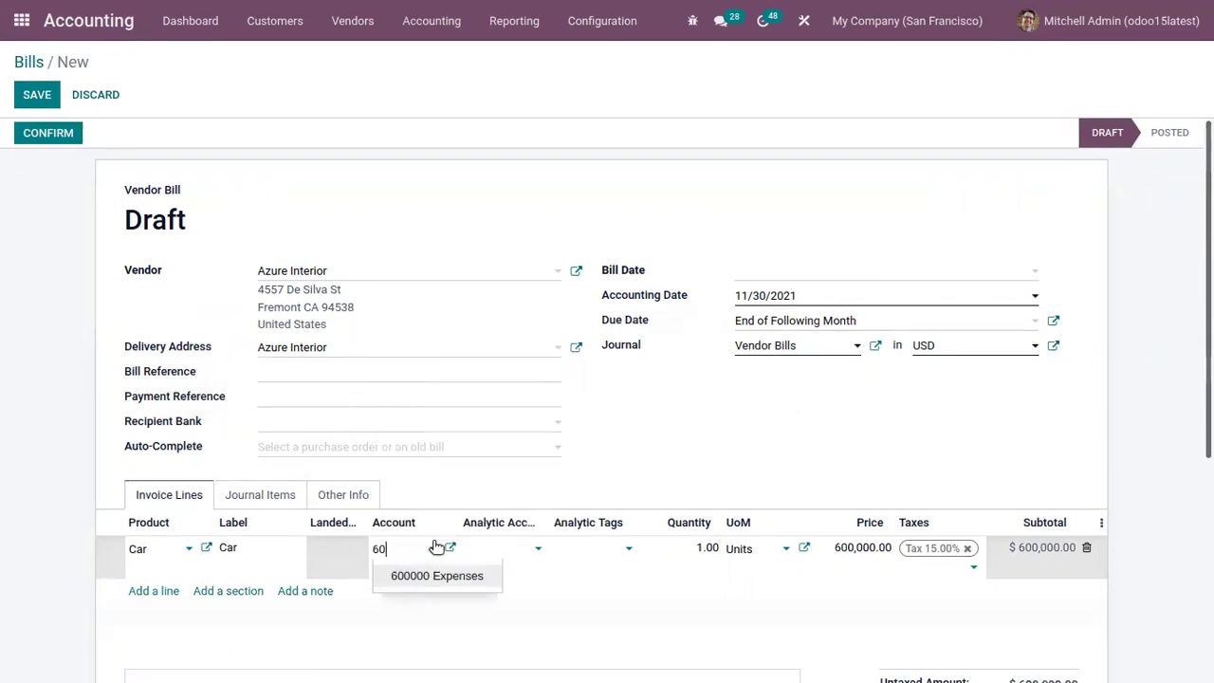
text(c)
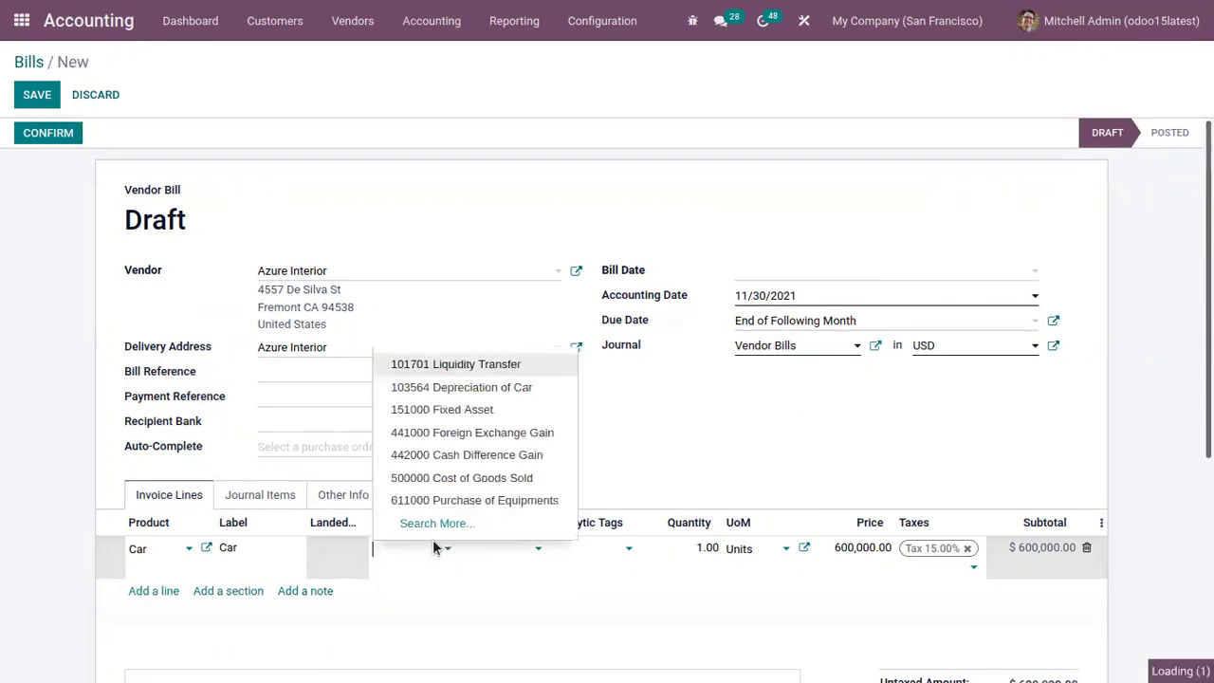
text(ar)
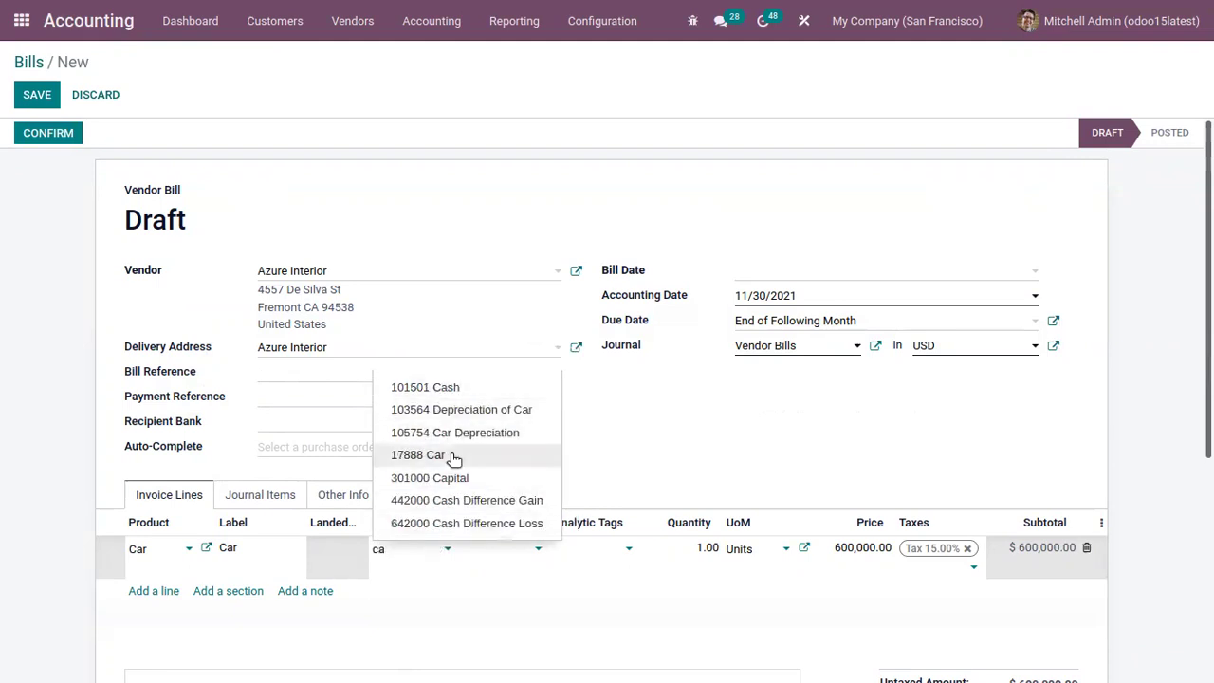
click(455, 459)
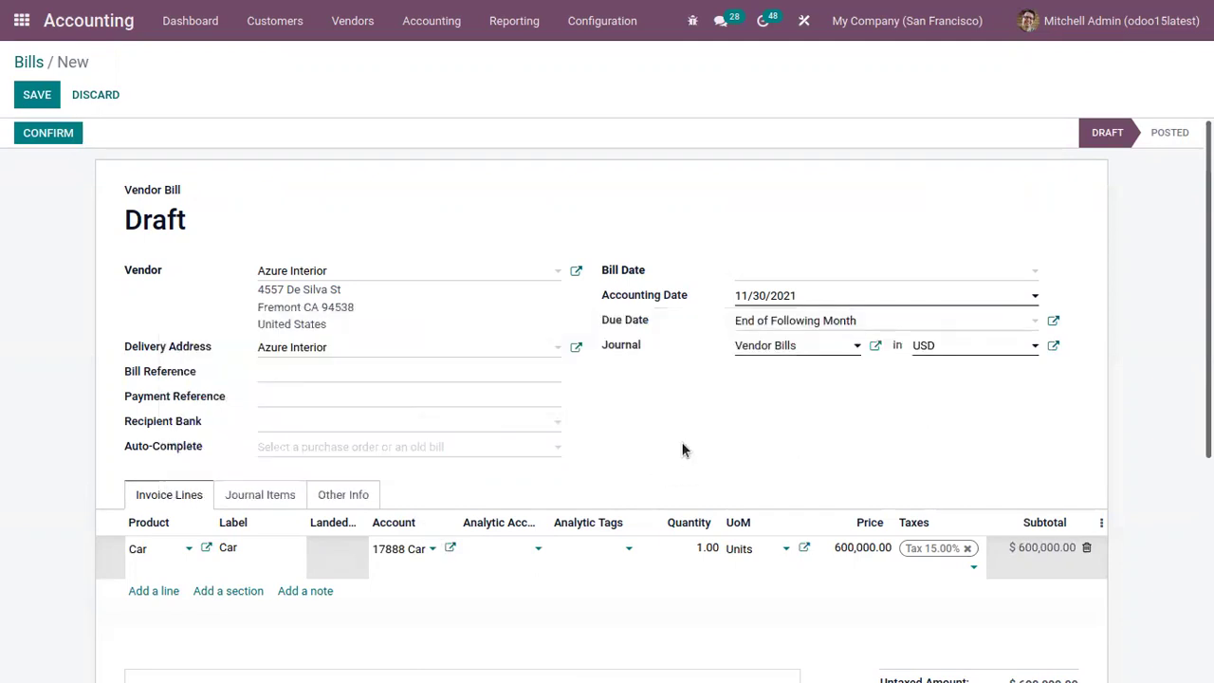
click(683, 449)
Post the vendor bill with bill date 11/30/2021 and open its linked Car asset
click(41, 134)
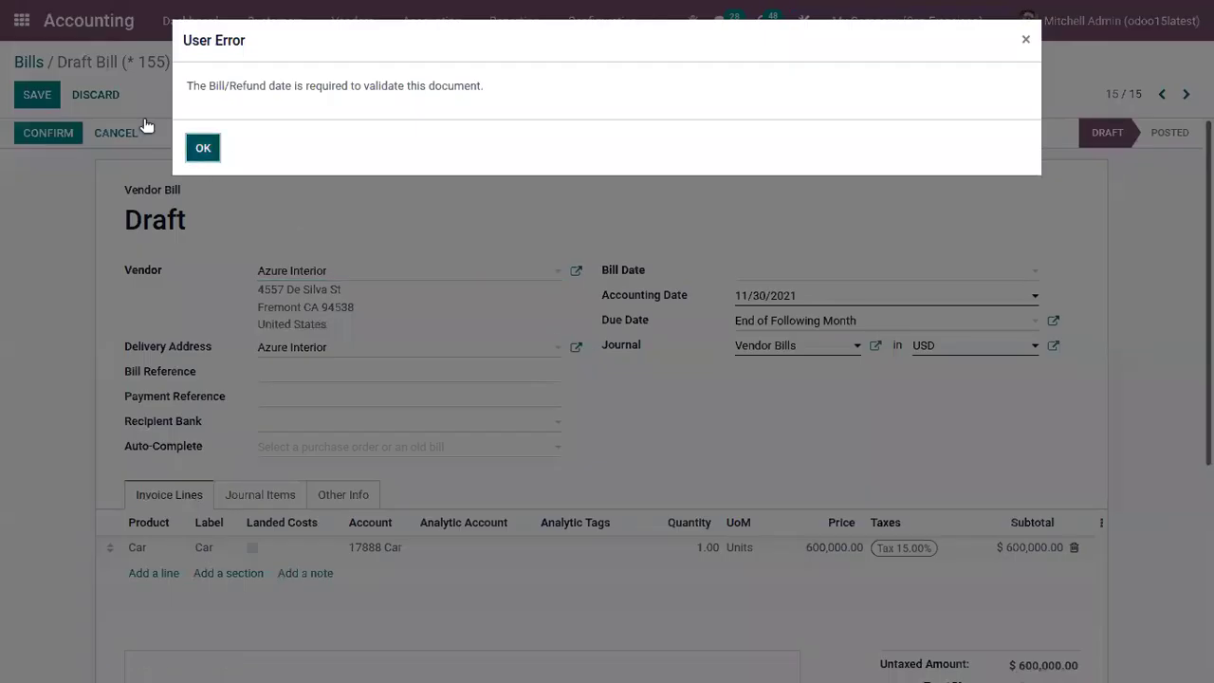
click(203, 148)
click(759, 275)
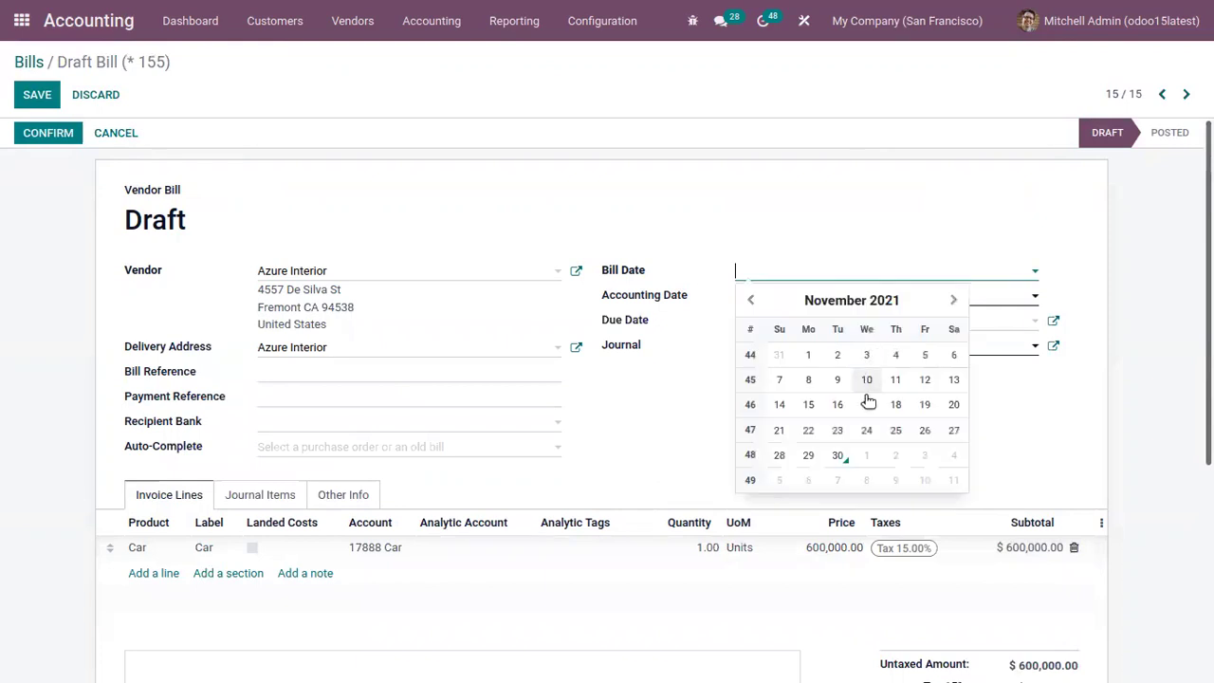
click(838, 452)
click(49, 134)
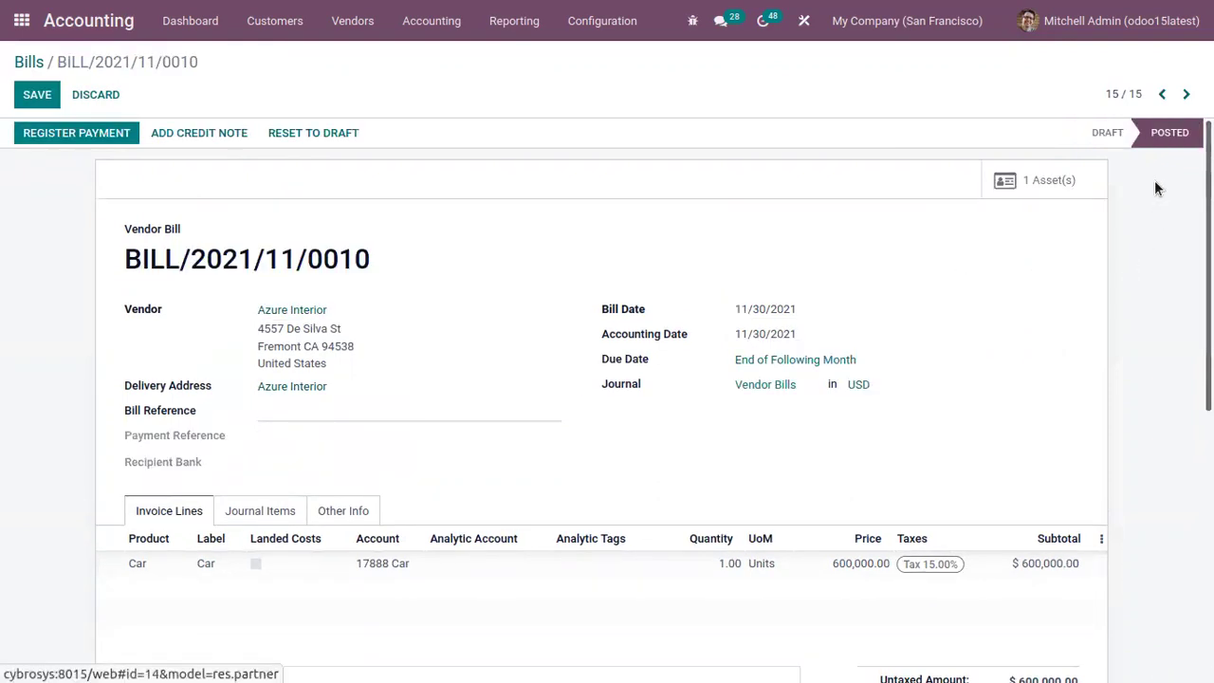
click(1057, 180)
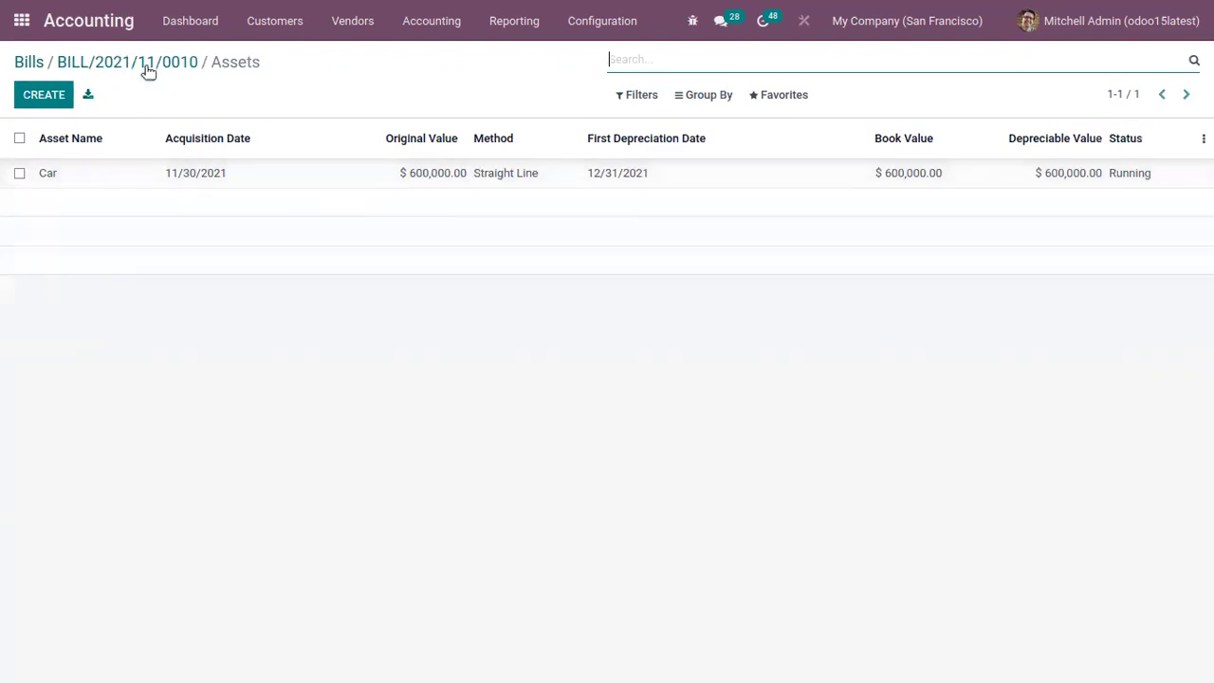
Open the Car asset from Management > Assets and put it into edit mode
click(413, 27)
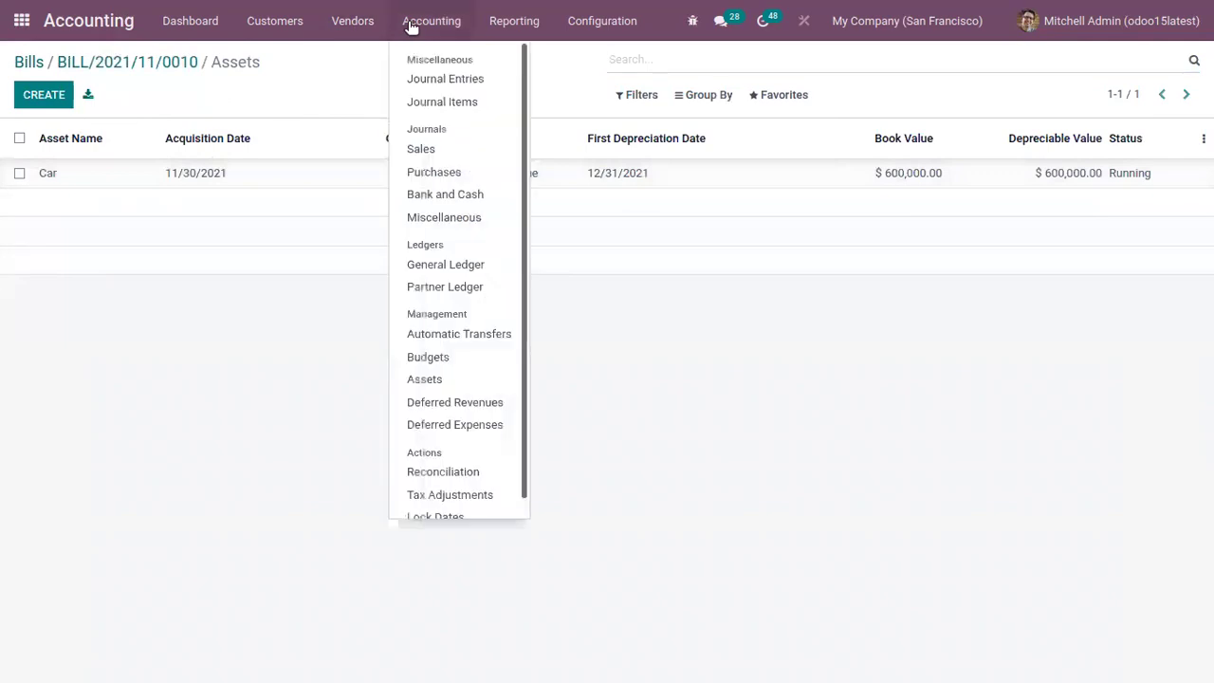
click(474, 377)
click(280, 177)
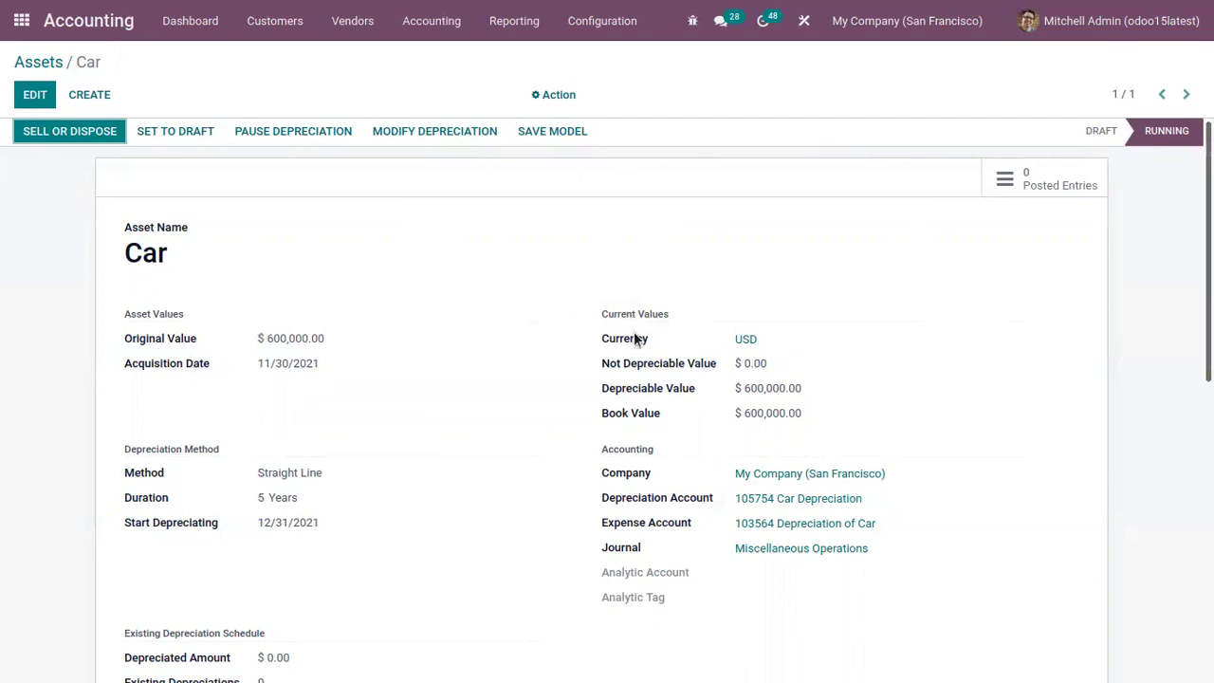
mouse_move(642, 338)
mouse_move(642, 366)
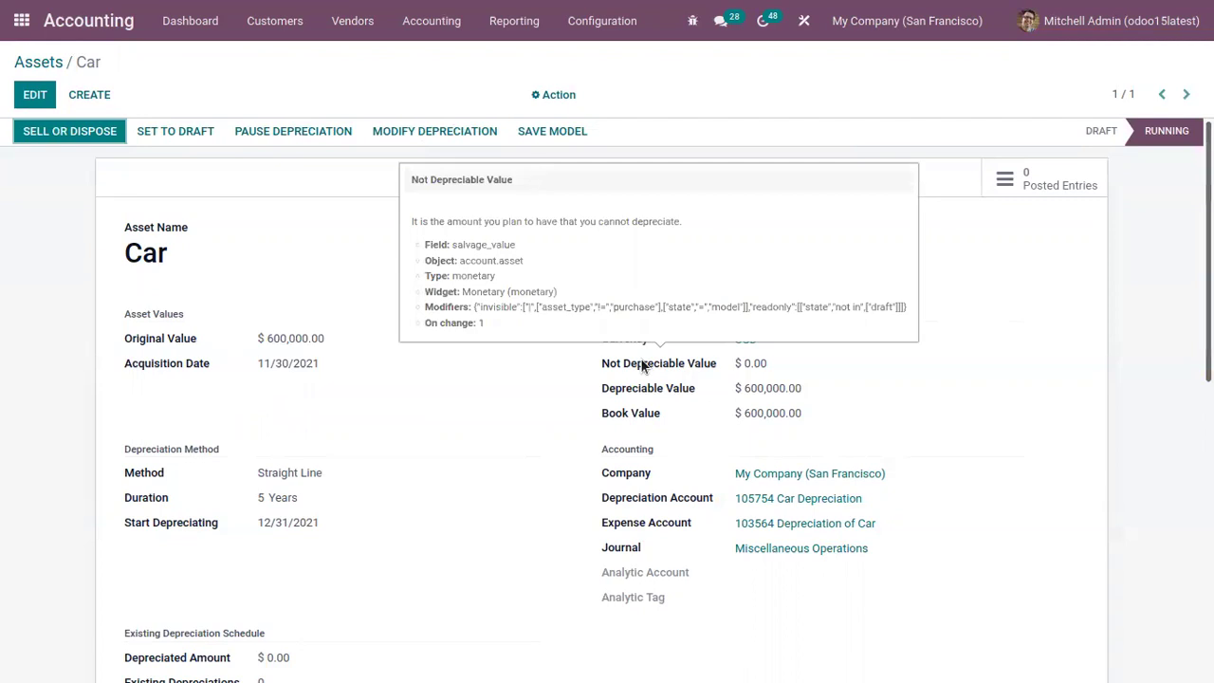
click(47, 97)
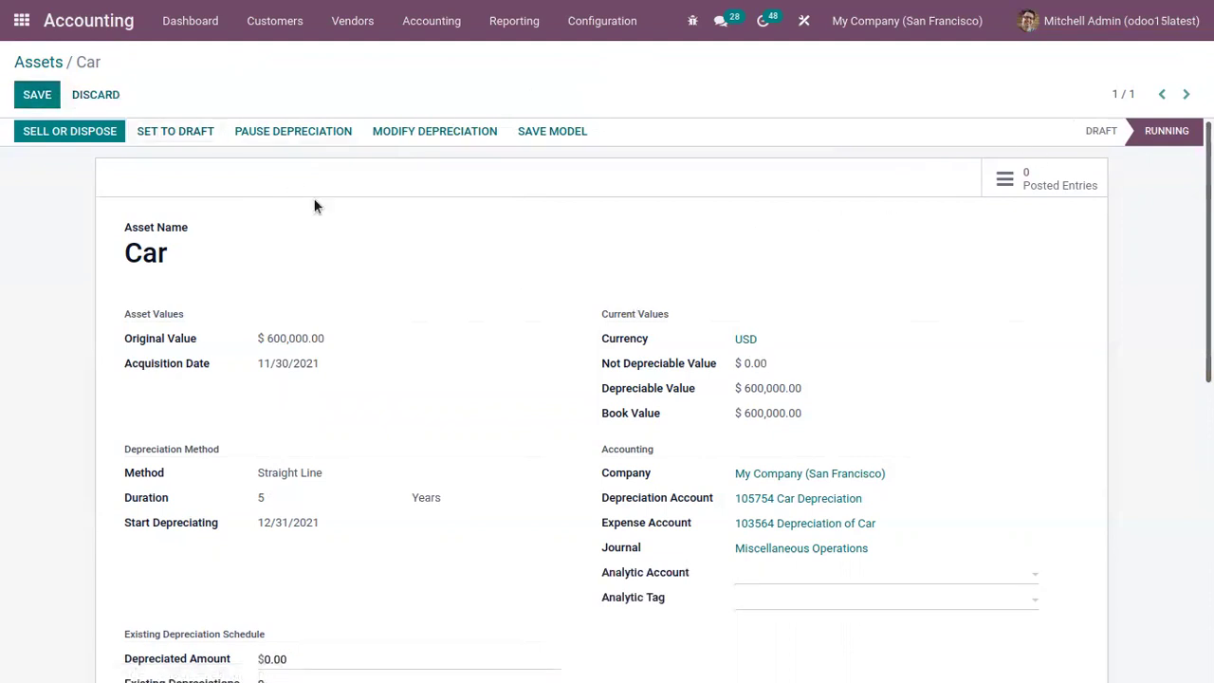
Return the Car asset to draft and keep the Straight Line depreciation method
click(175, 131)
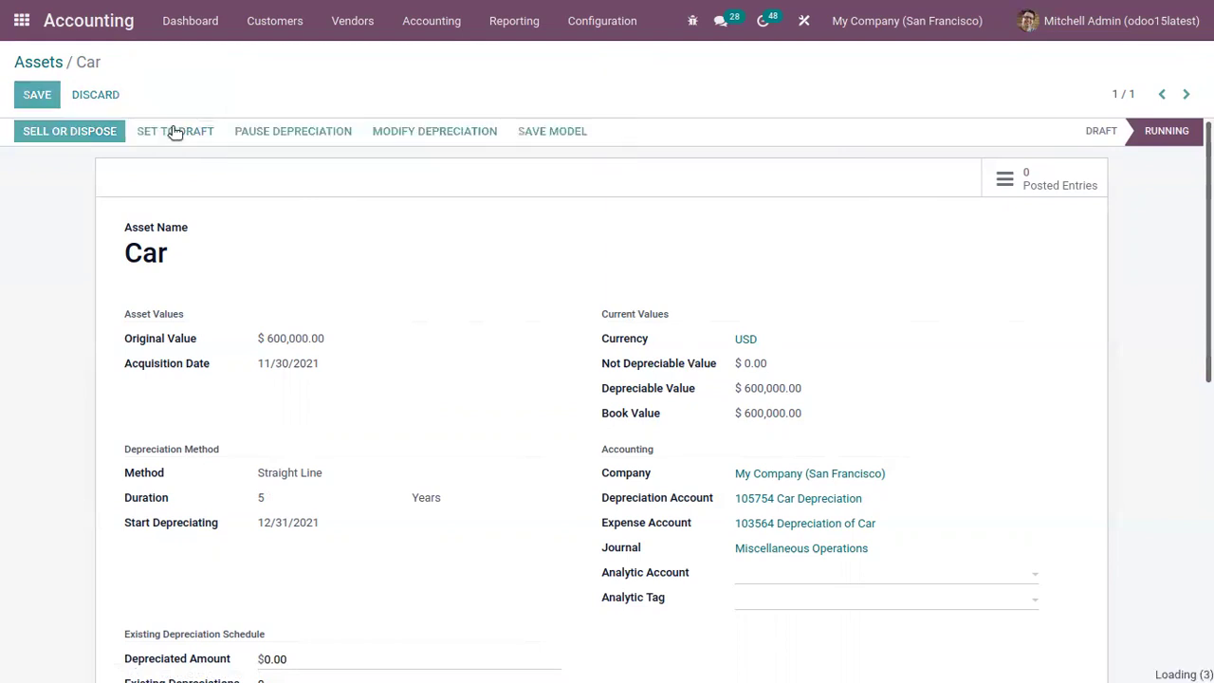
click(748, 385)
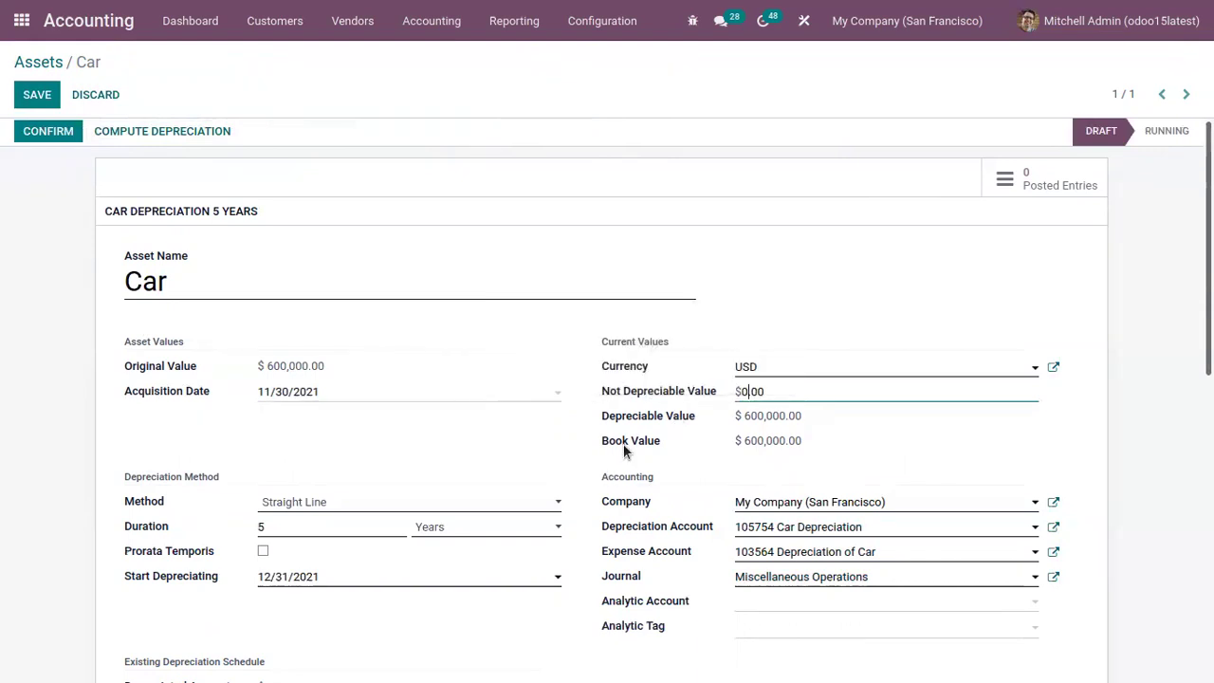
scroll(152, 270, down, 3)
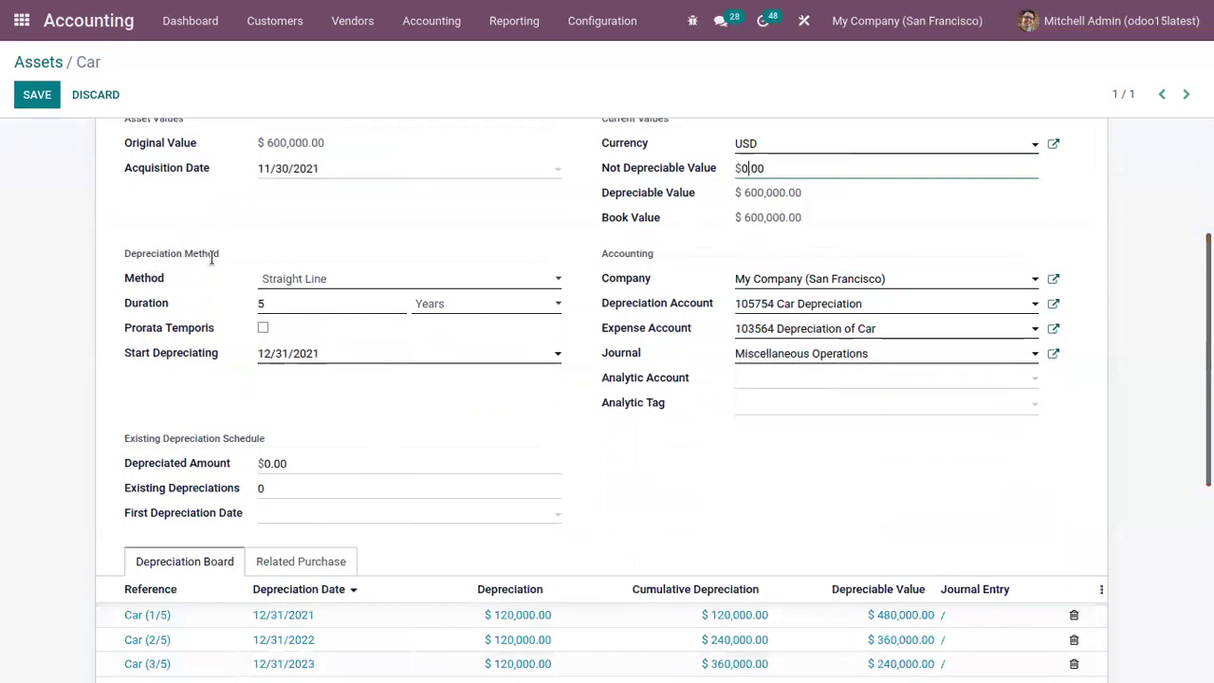
click(303, 278)
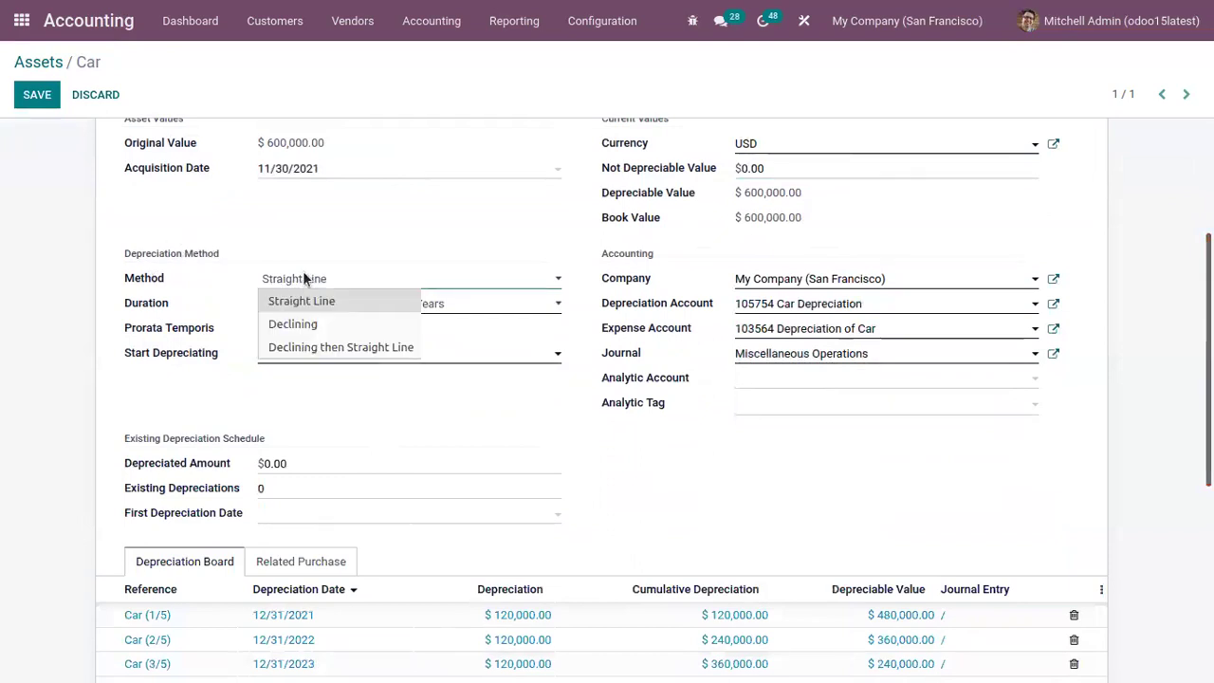
click(339, 240)
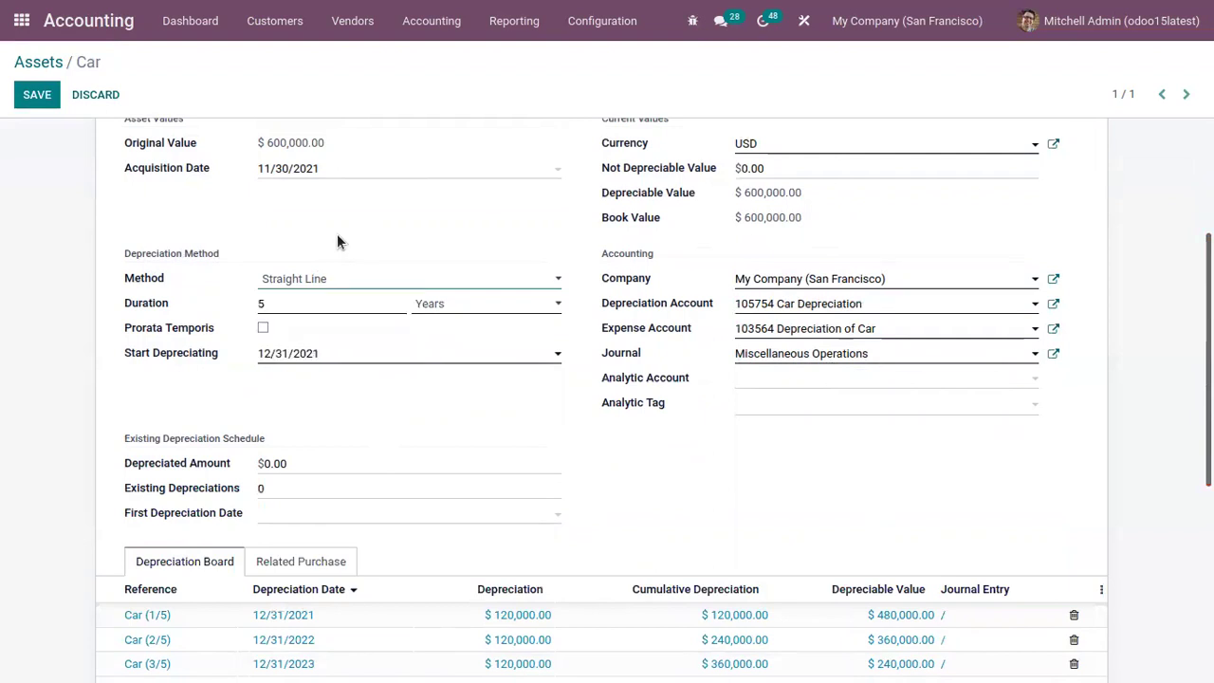
Keep the 12/31/2021 start date and switch Prorata Temporis on, then back off
click(292, 358)
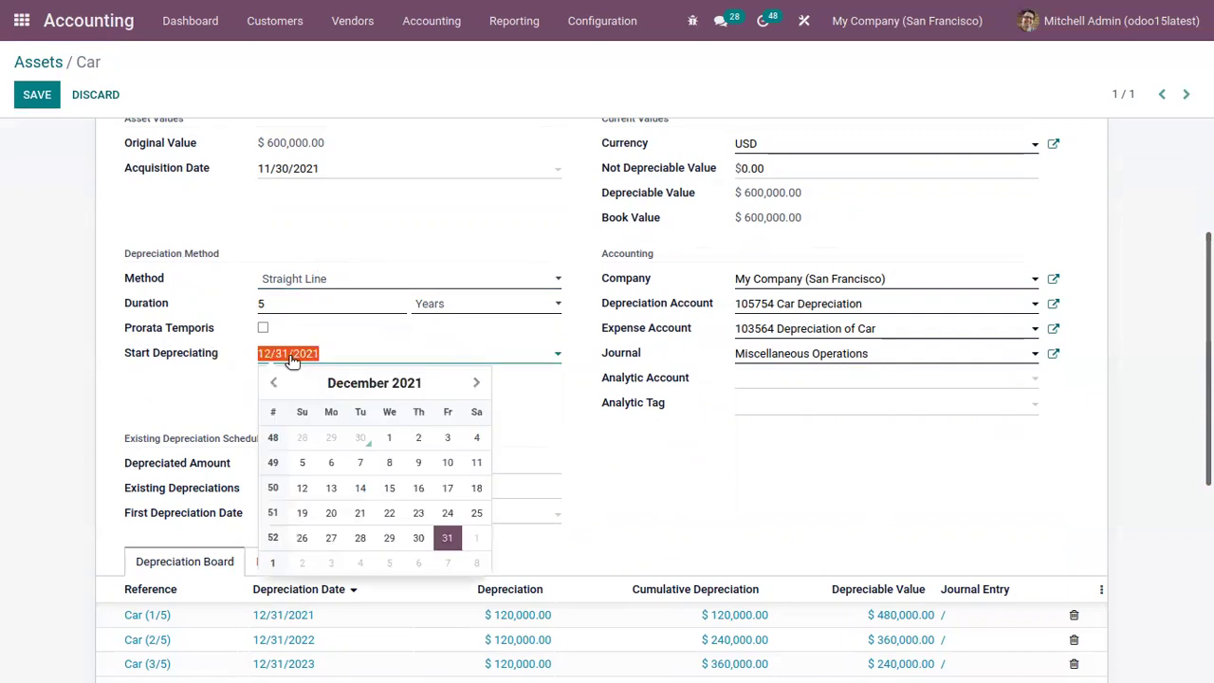
click(546, 451)
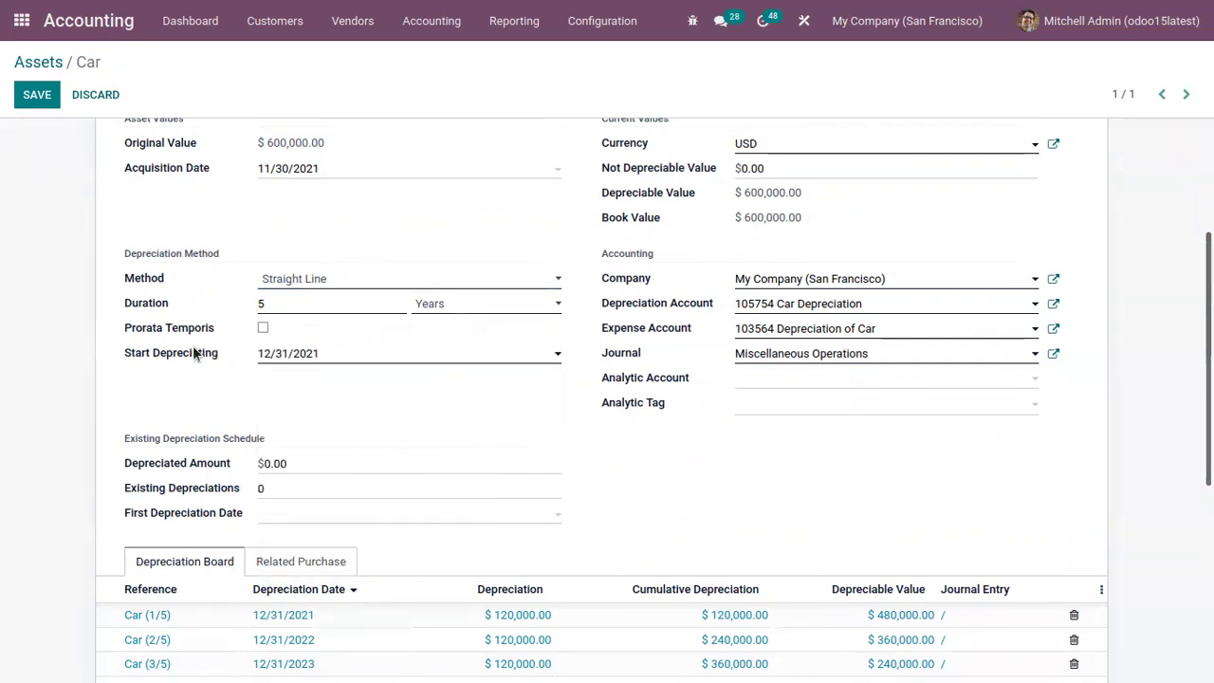
click(262, 329)
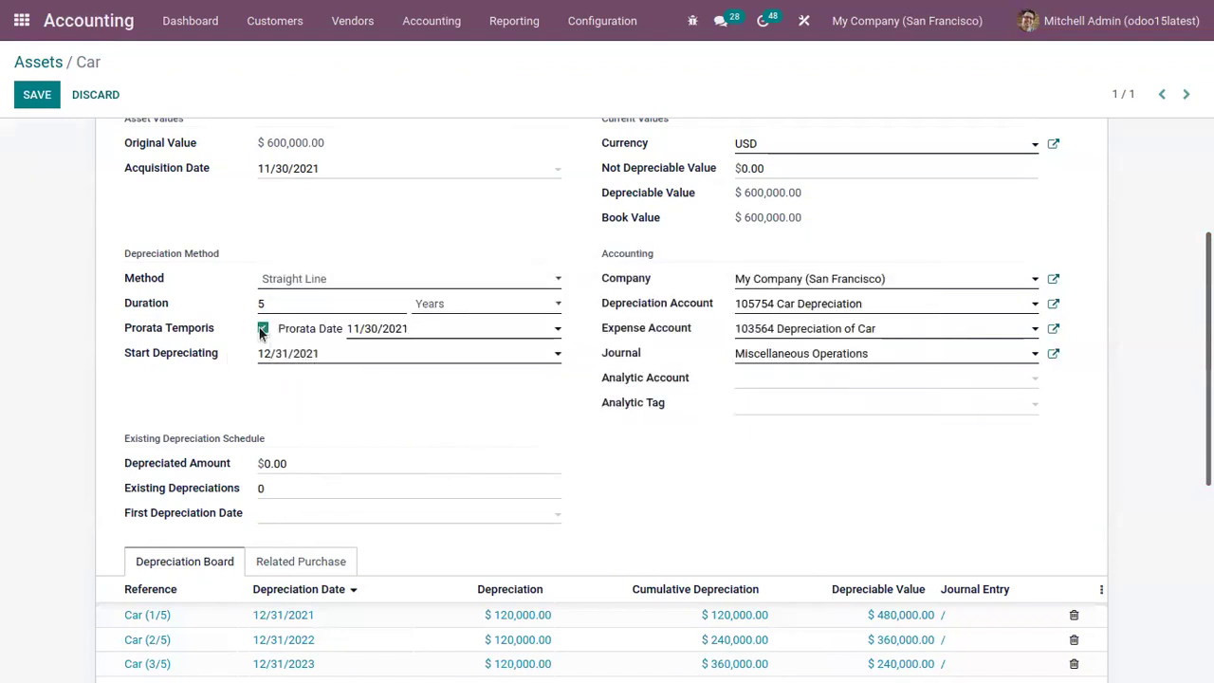
mouse_move(195, 332)
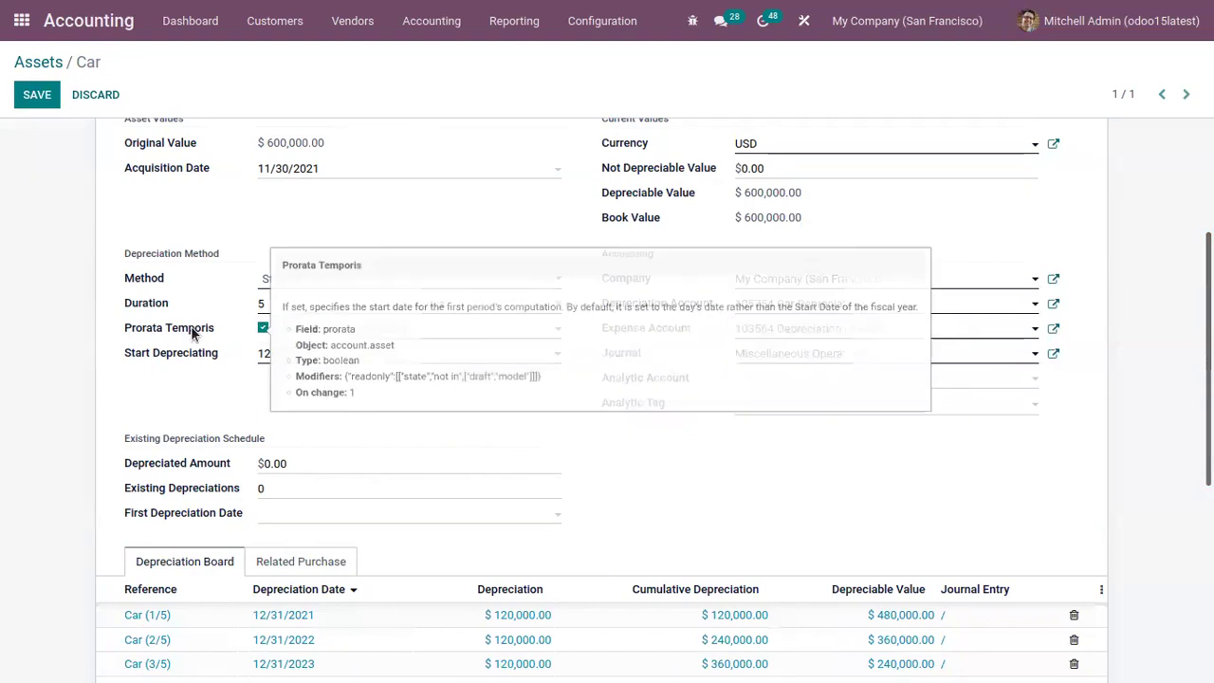
click(263, 329)
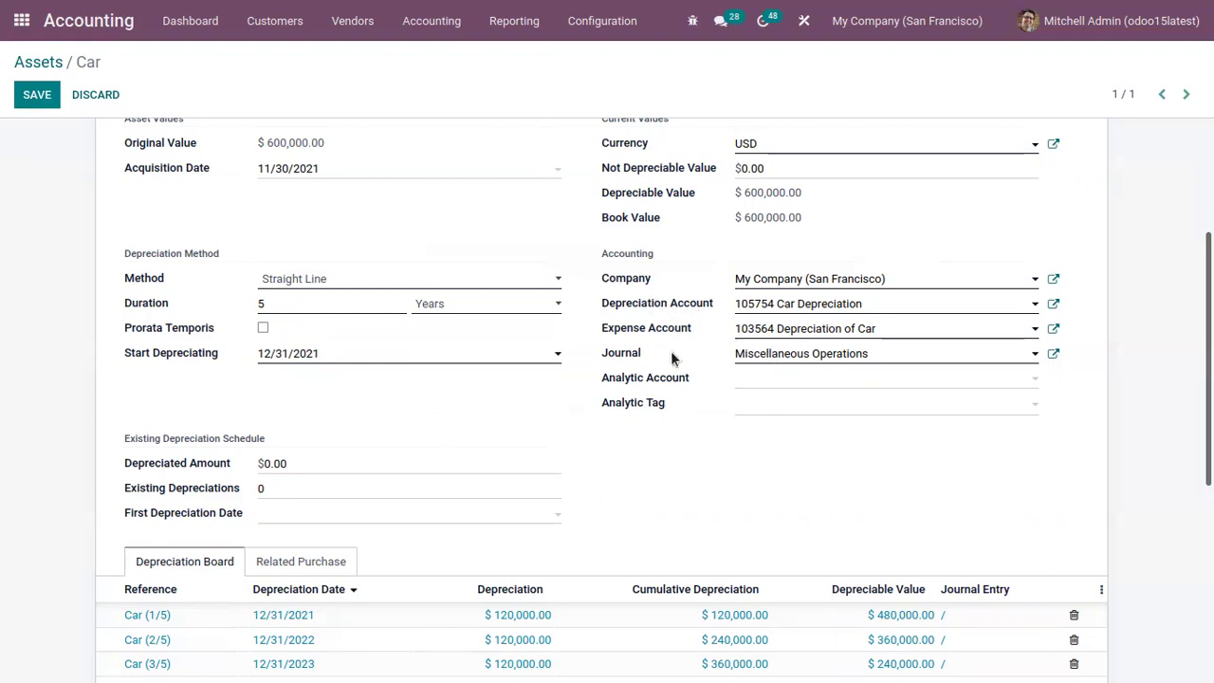
scroll(679, 393, down, 3)
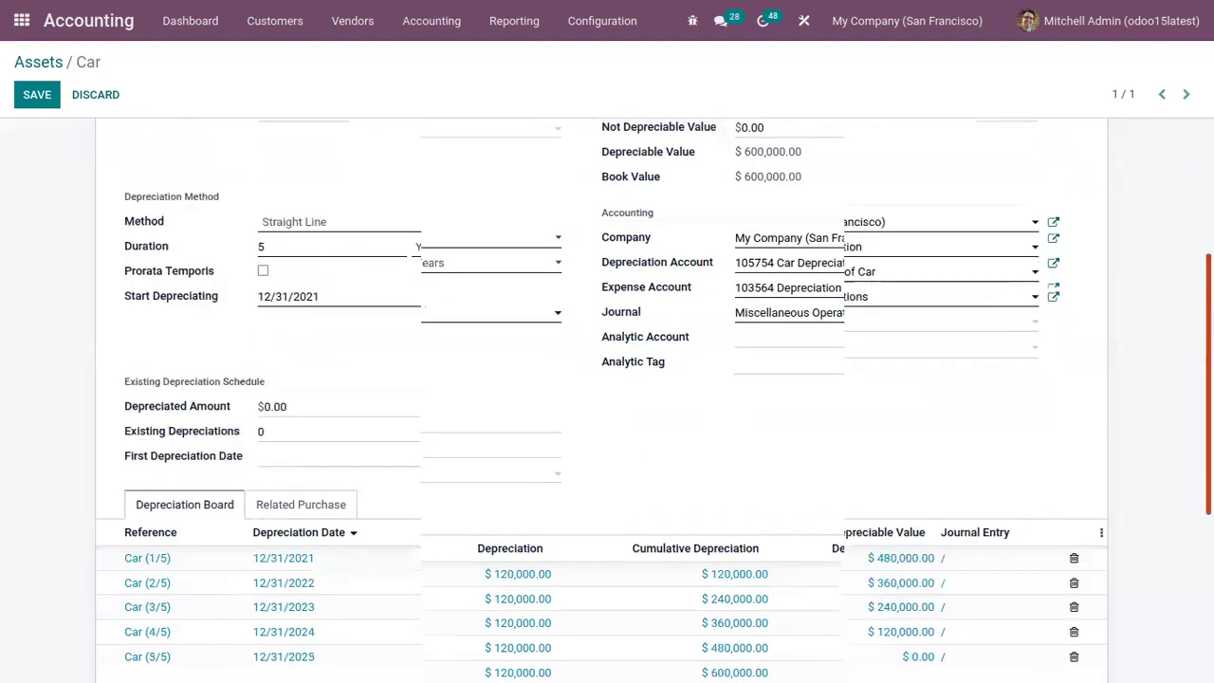
scroll(955, 496, up, 1)
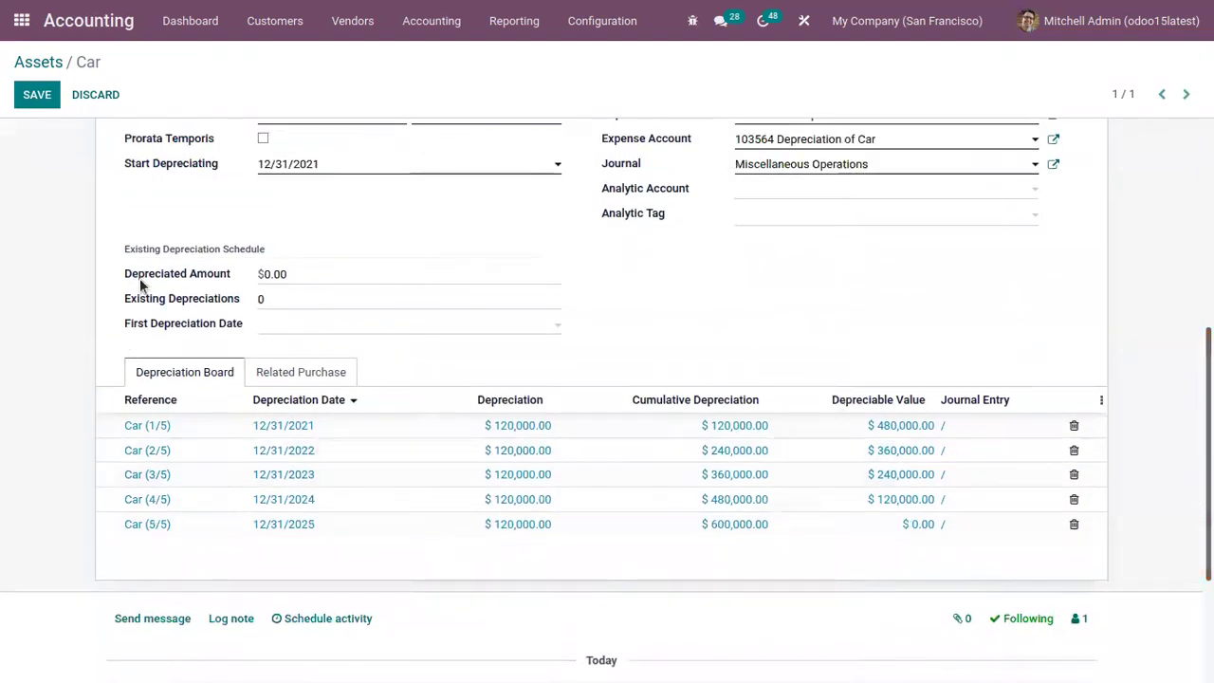
Check the five yearly $120,000 depreciation lines, leave Depreciated Amount unchanged, and save
drag(121, 252, 654, 325)
click(664, 284)
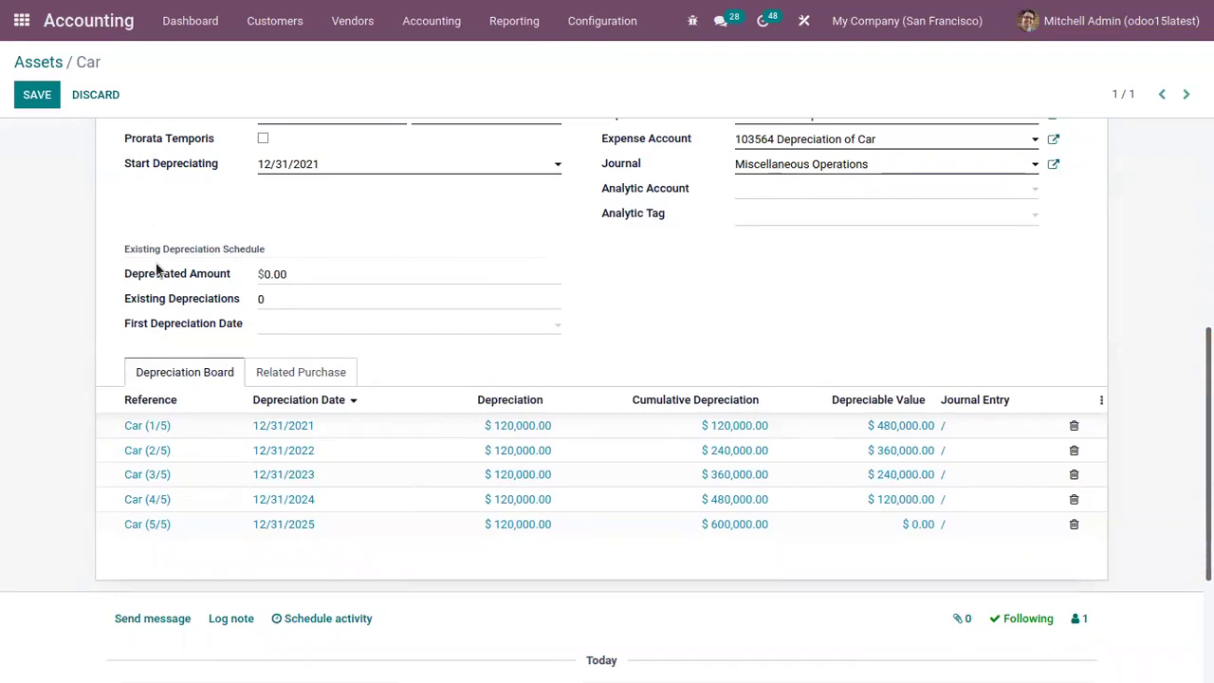
mouse_move(168, 274)
click(269, 273)
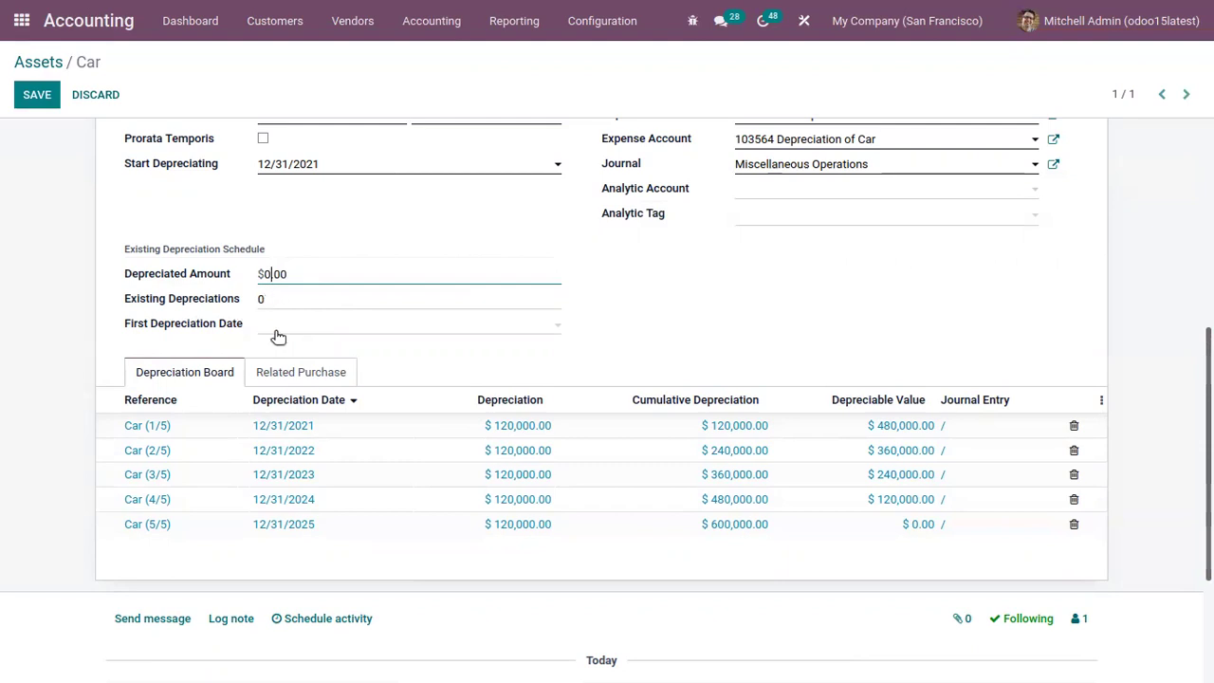
click(662, 286)
key(alt+s)
scroll(607, 399, down, 5)
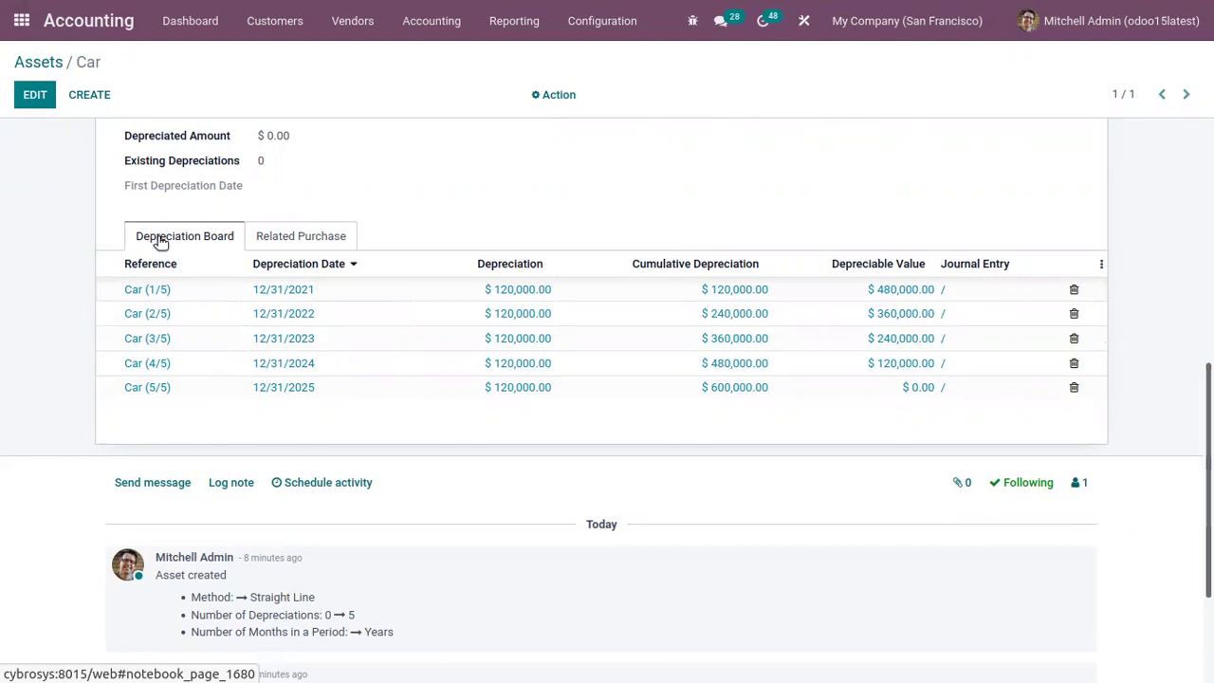
mouse_move(363, 331)
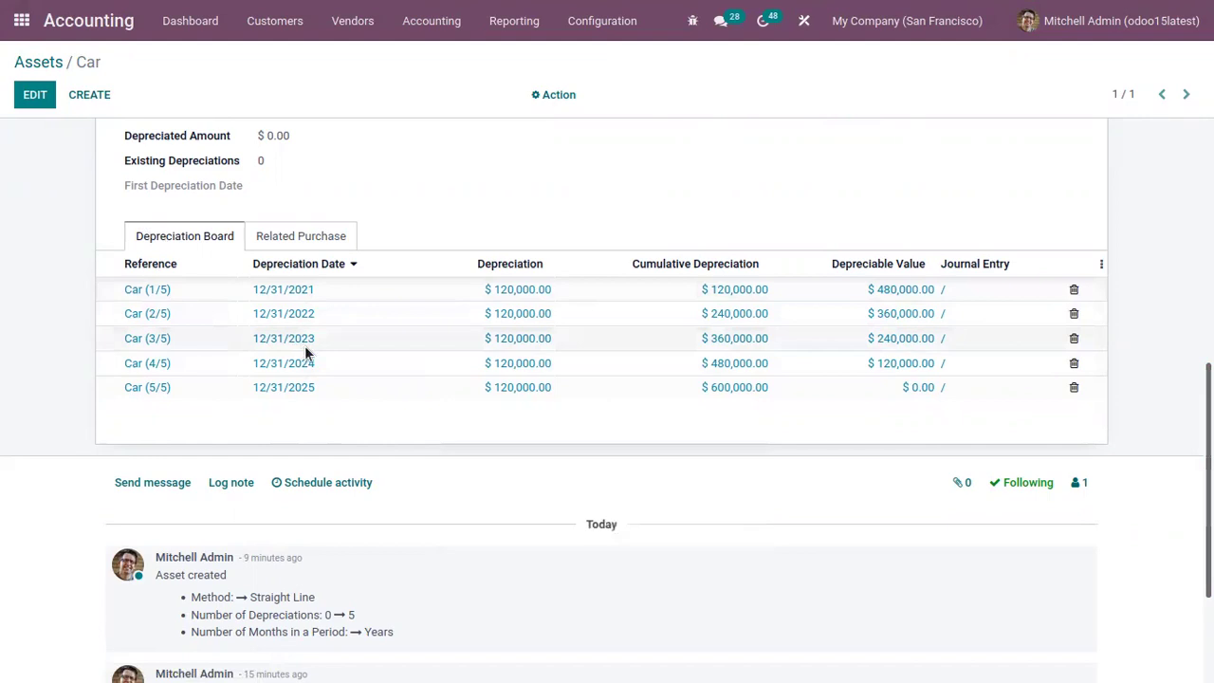
mouse_move(806, 272)
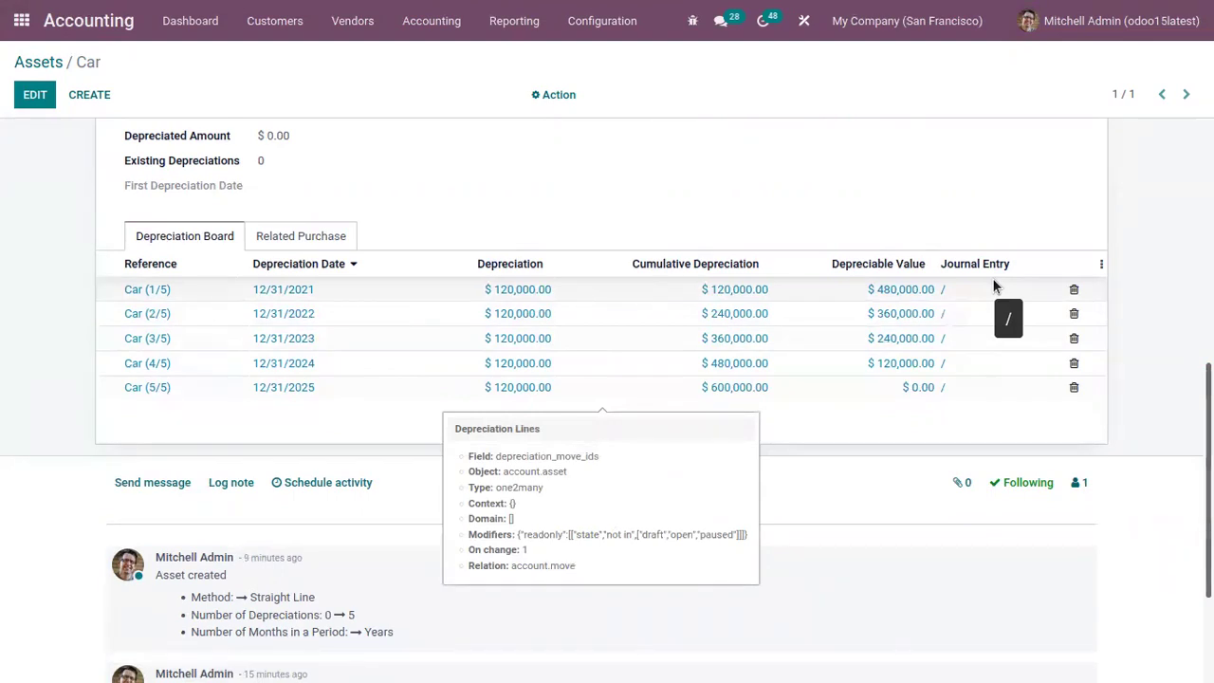
mouse_move(989, 276)
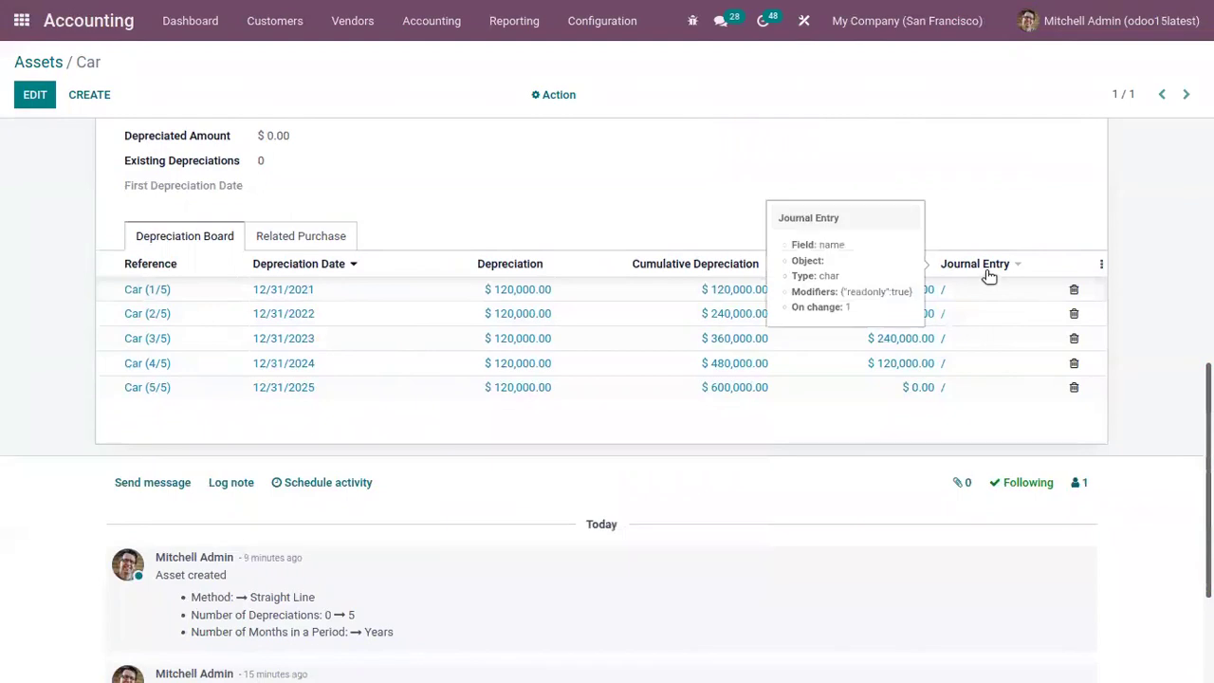
scroll(981, 268, down, 1)
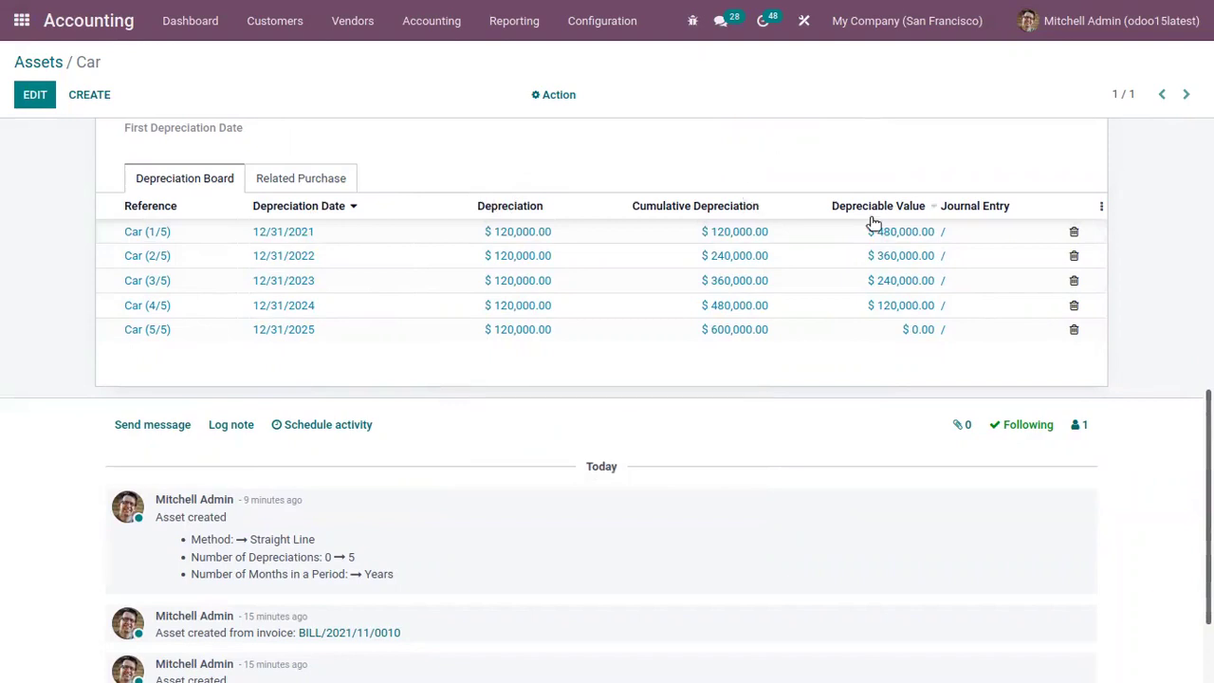
scroll(607, 379, up, 1)
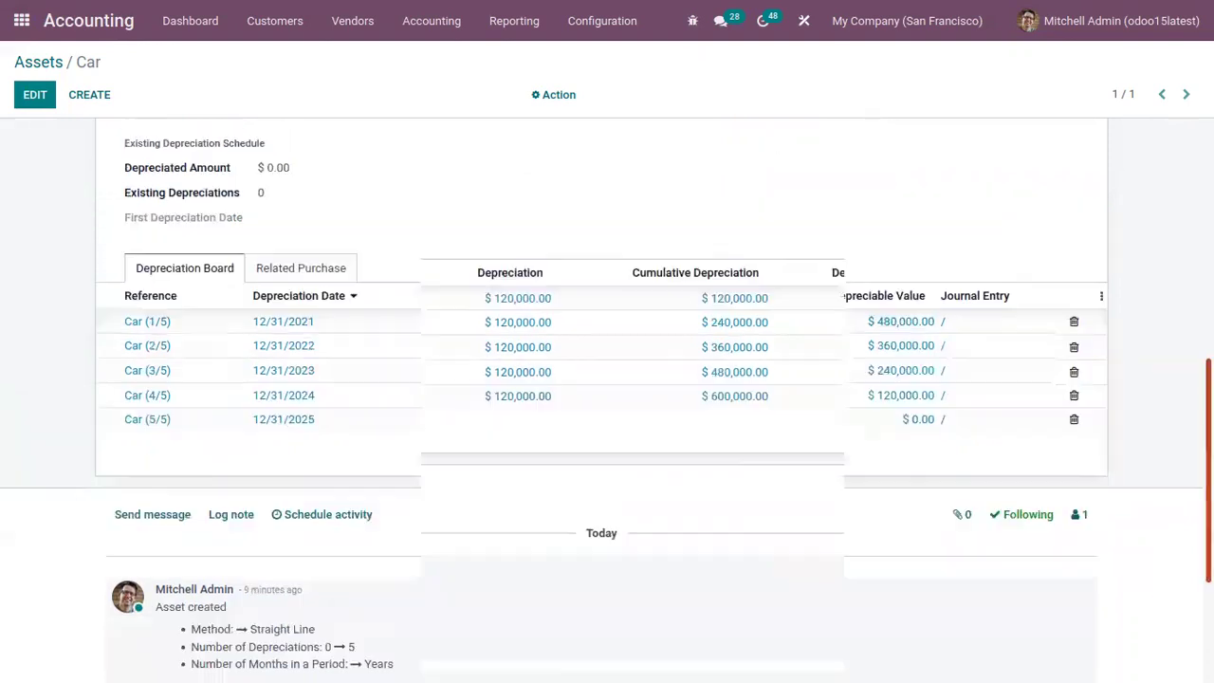
scroll(608, 379, up, 5)
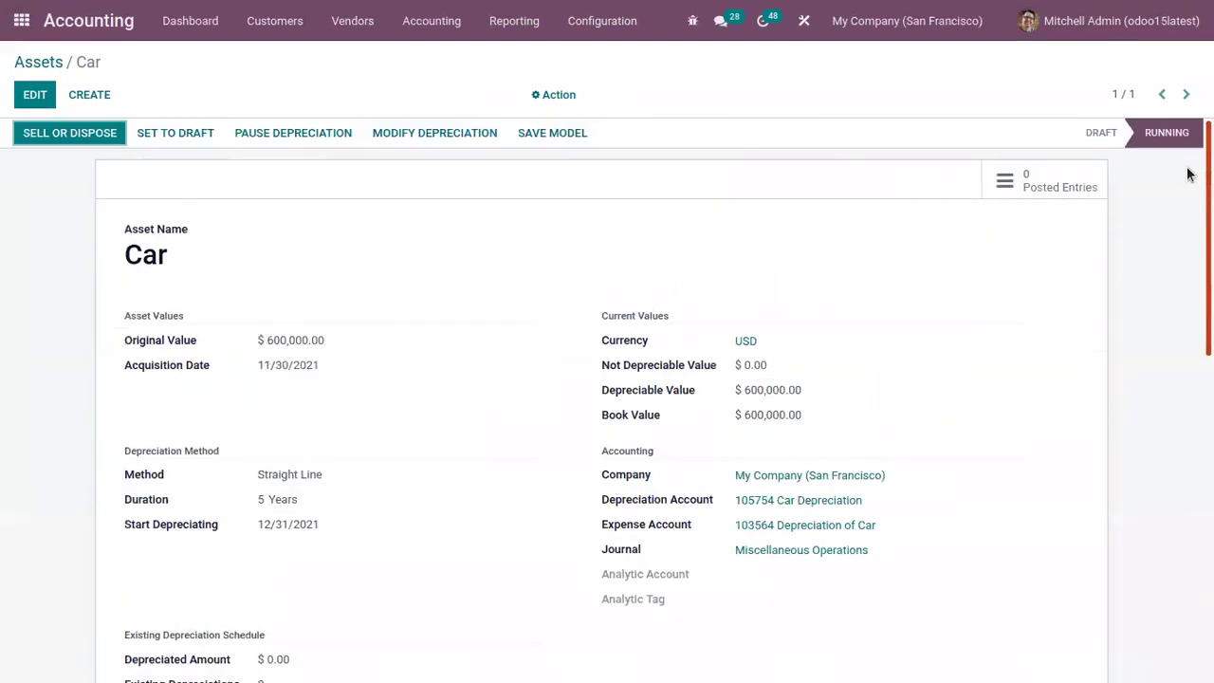
Open the Car (4/5) entry dated 12/31/2024 and untick Post Automatically under Other Info
click(1074, 187)
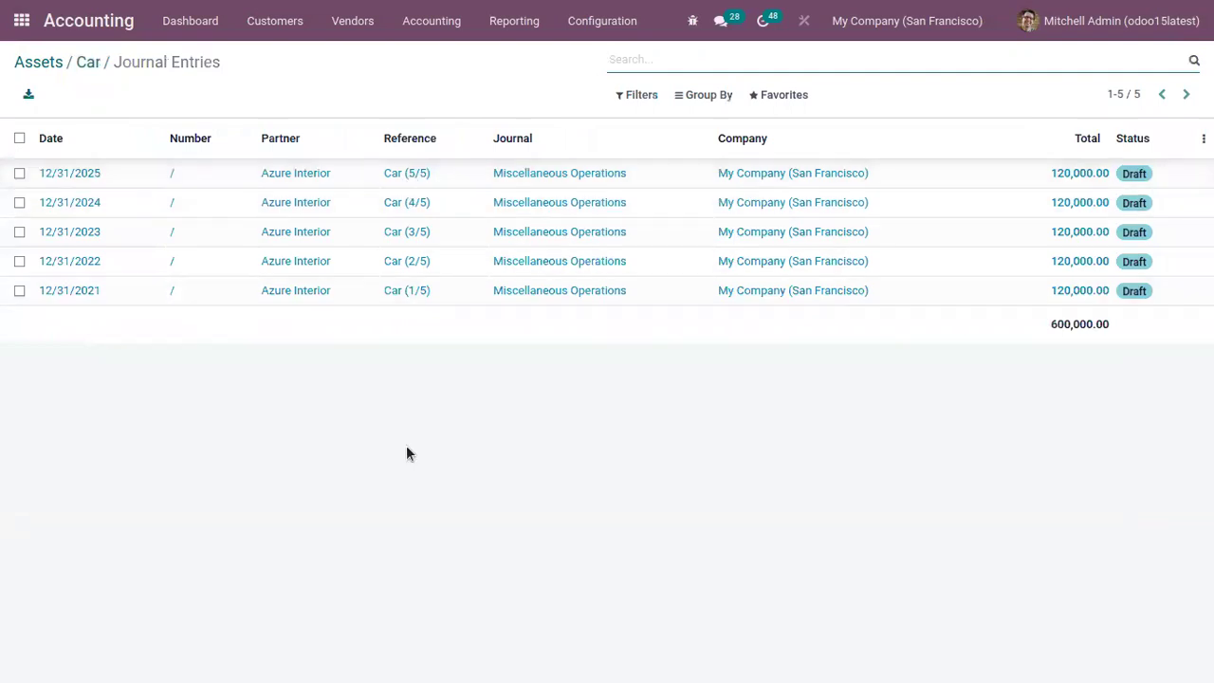
click(307, 196)
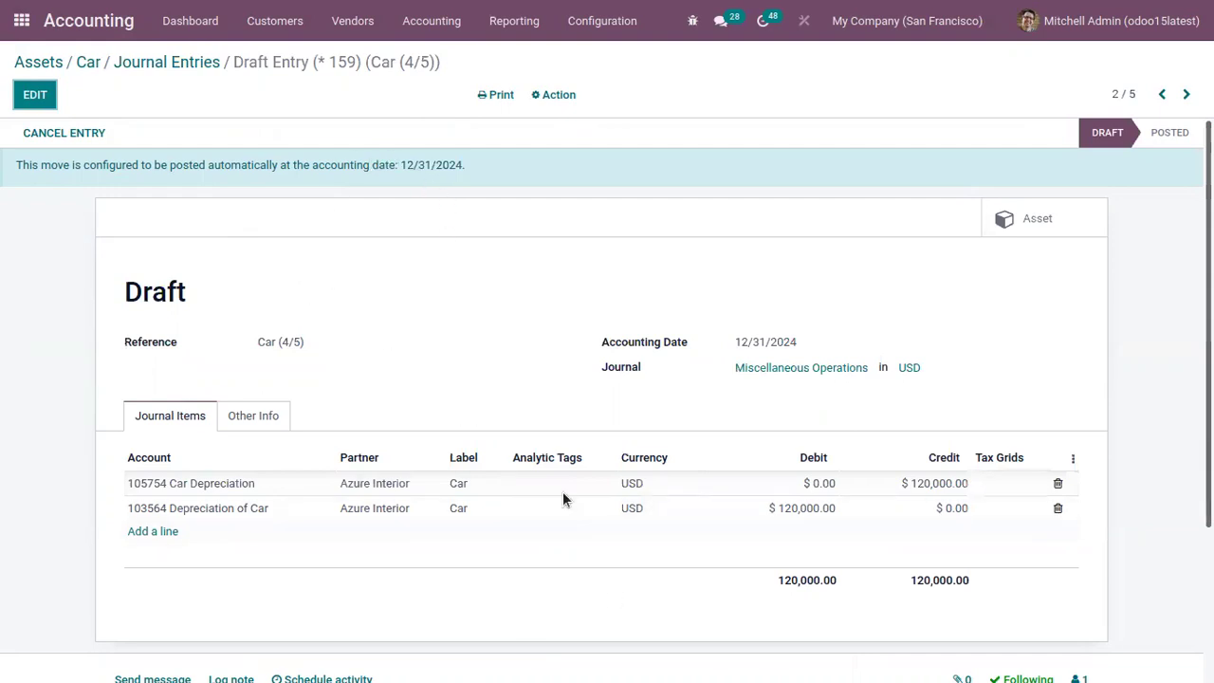
mouse_move(548, 490)
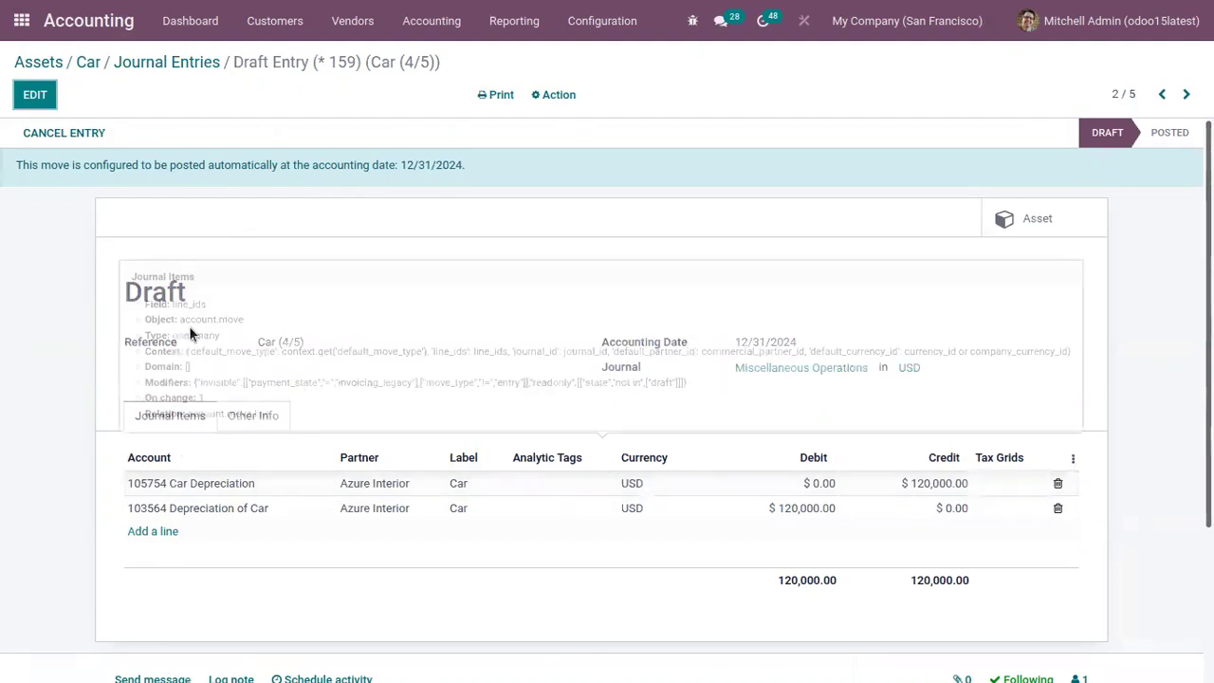
click(241, 418)
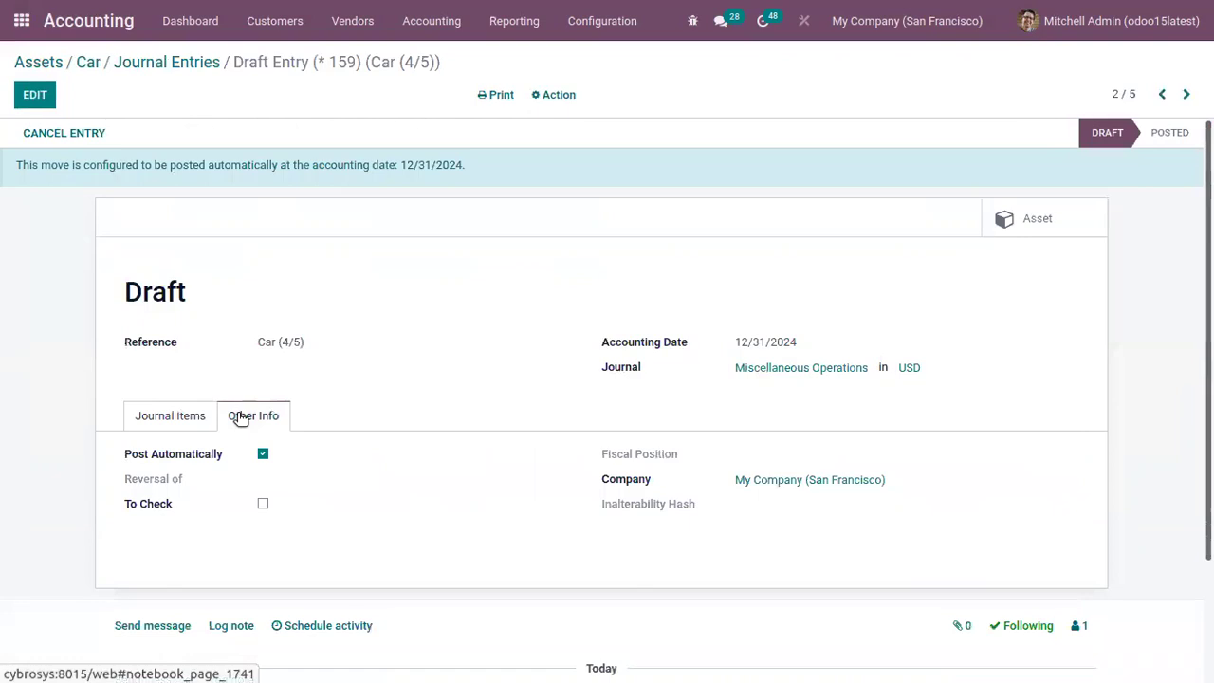
mouse_move(208, 457)
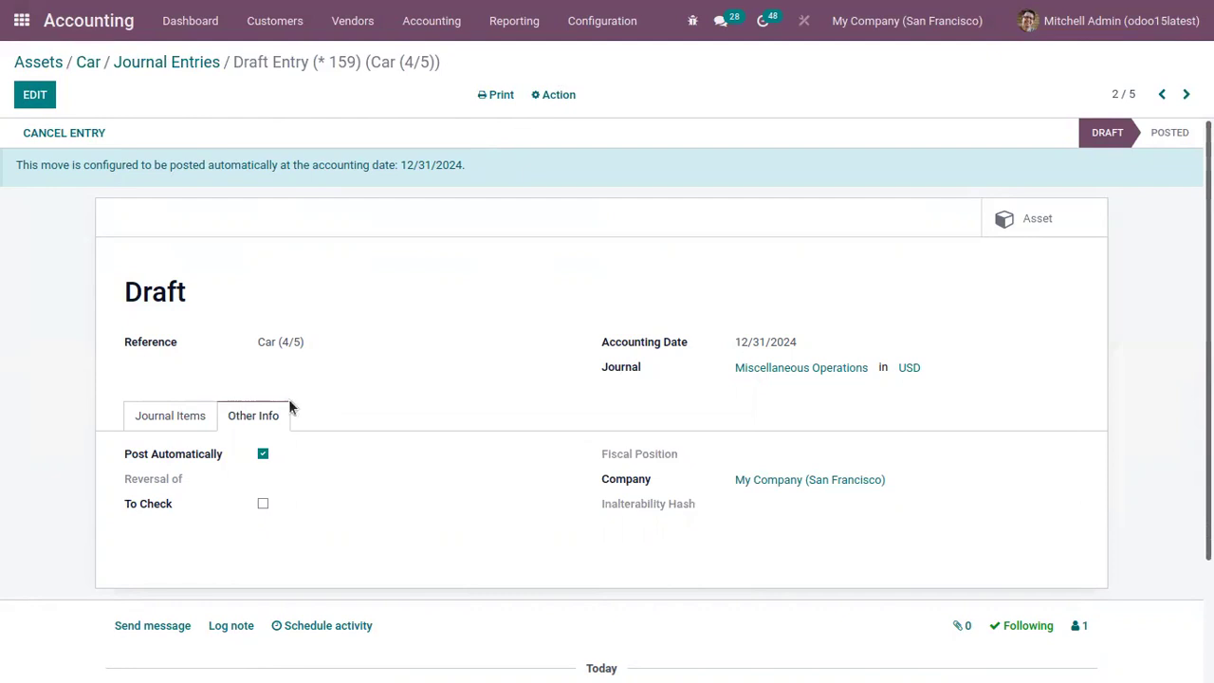
click(263, 455)
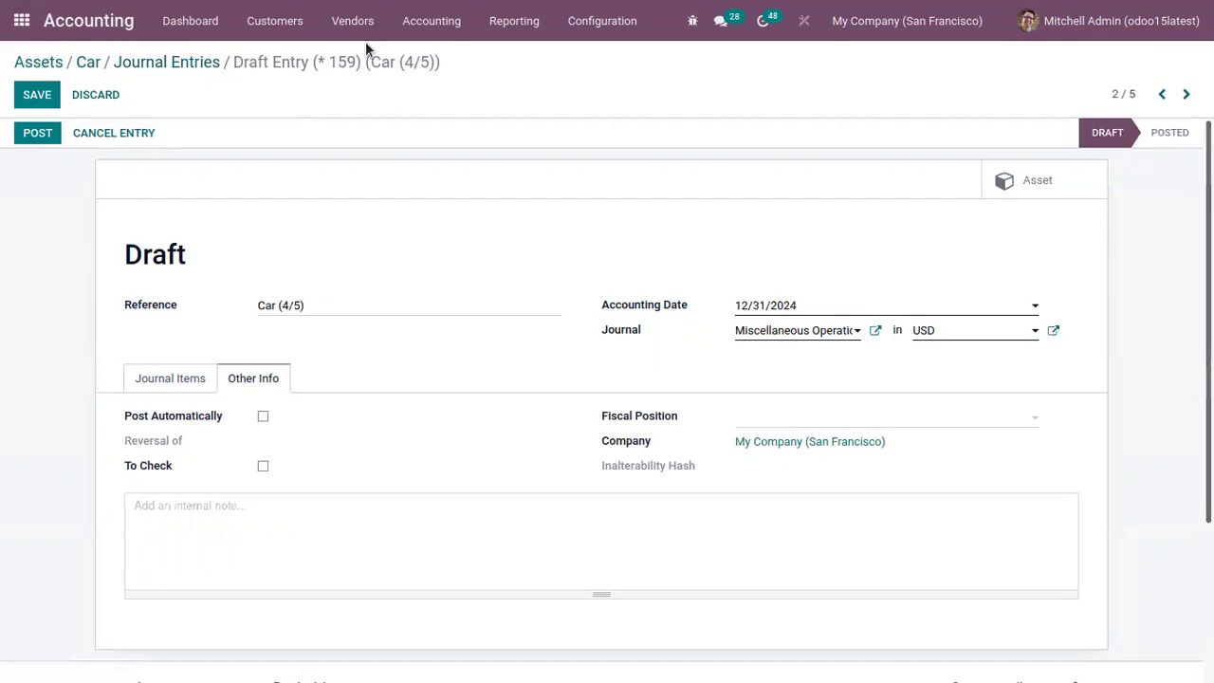
View the Profit and Loss report with Expenses expanded, showing Depreciation at $0.00
click(480, 21)
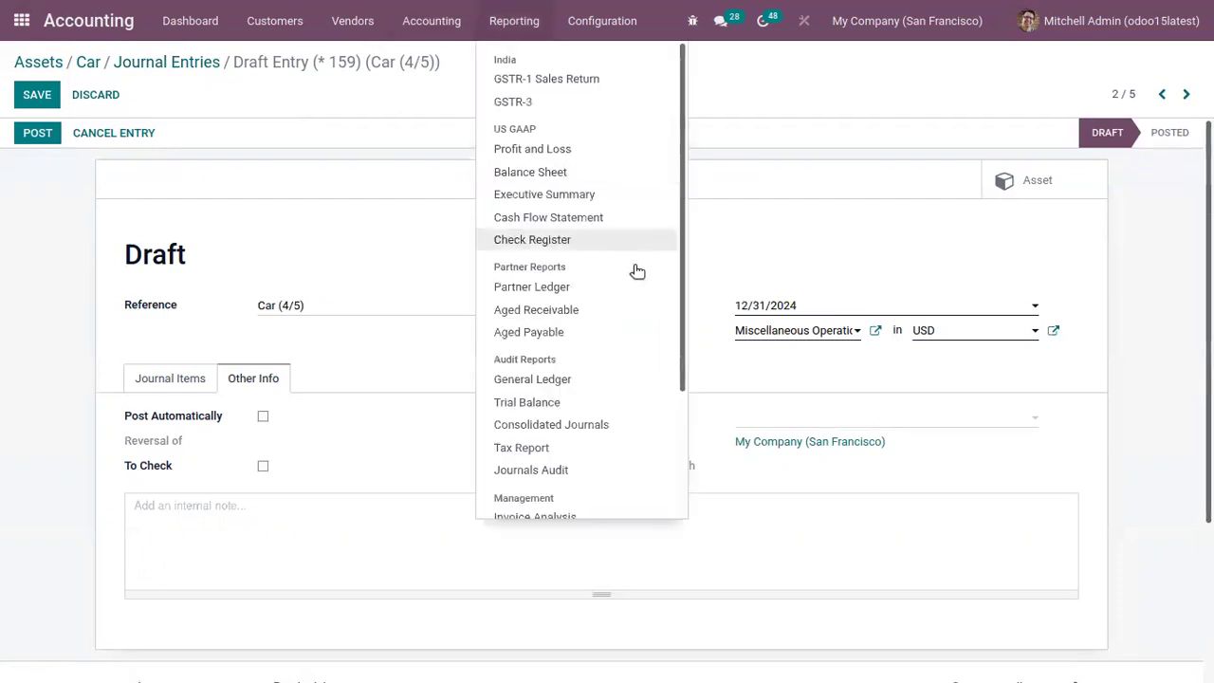
click(581, 152)
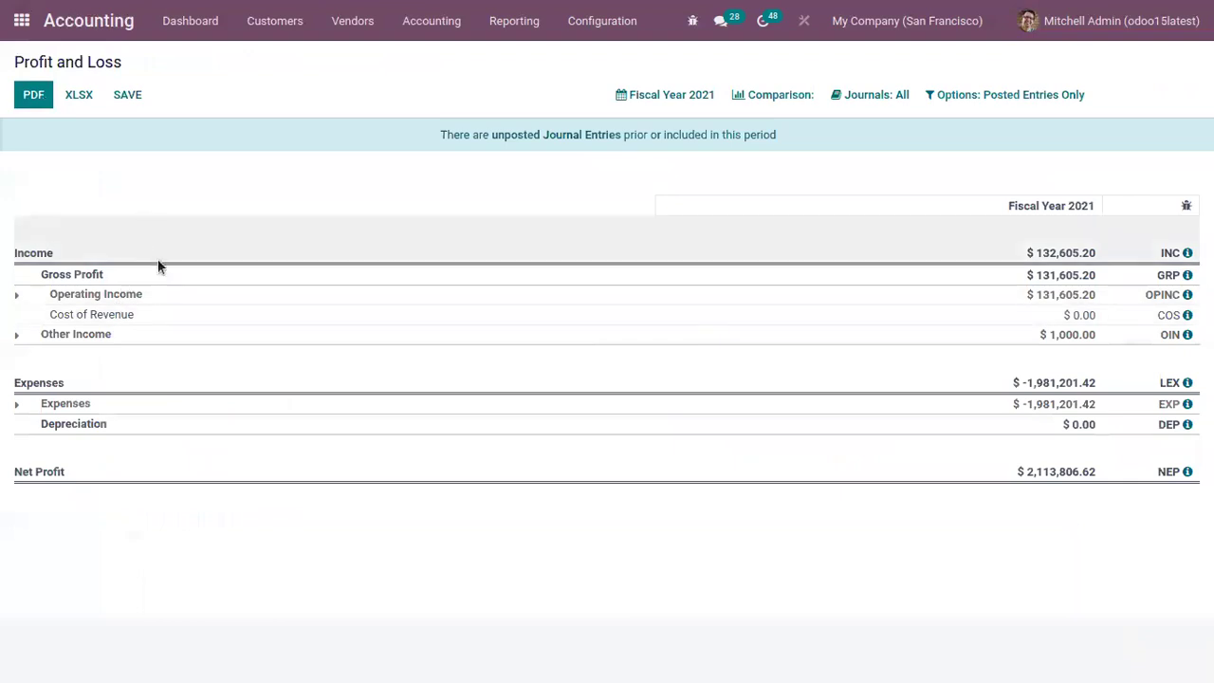
click(18, 406)
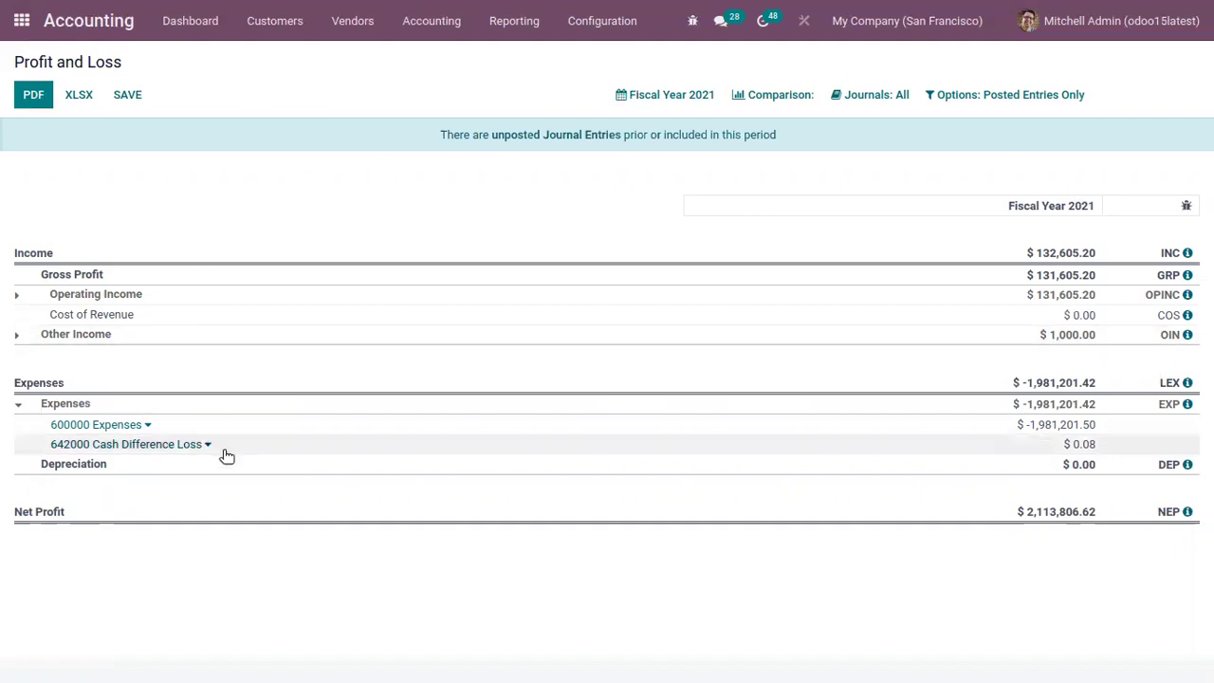
Reopen the Car asset from the Assets list
click(452, 24)
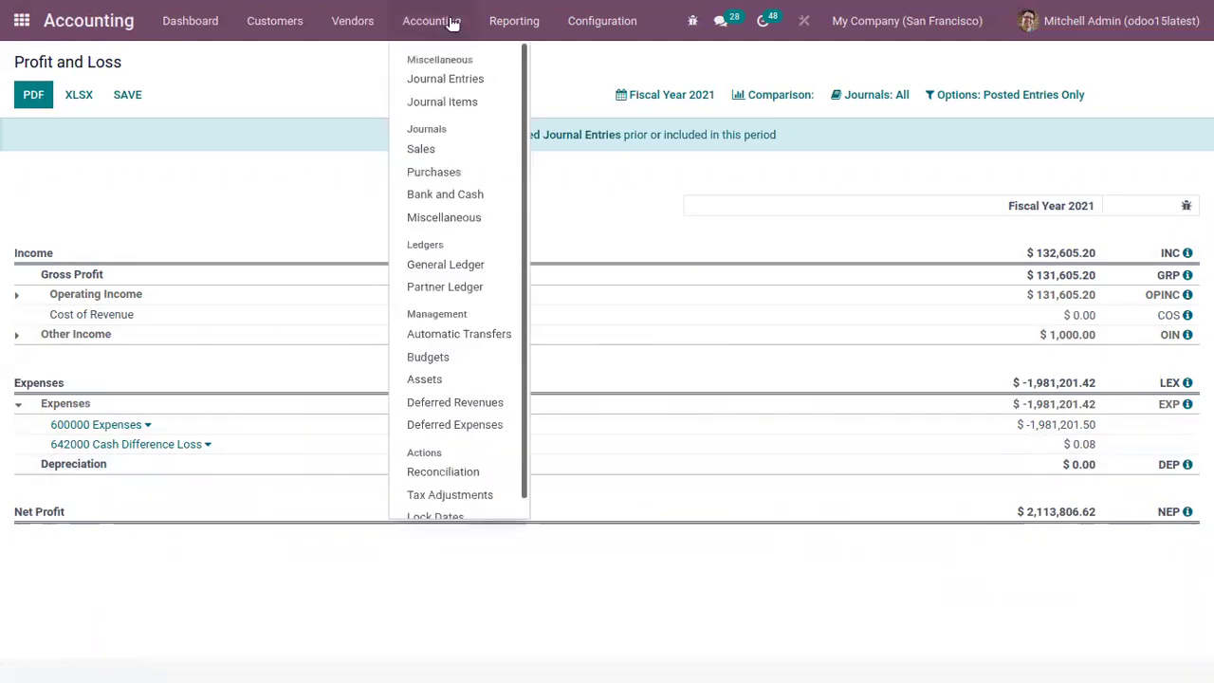
click(425, 379)
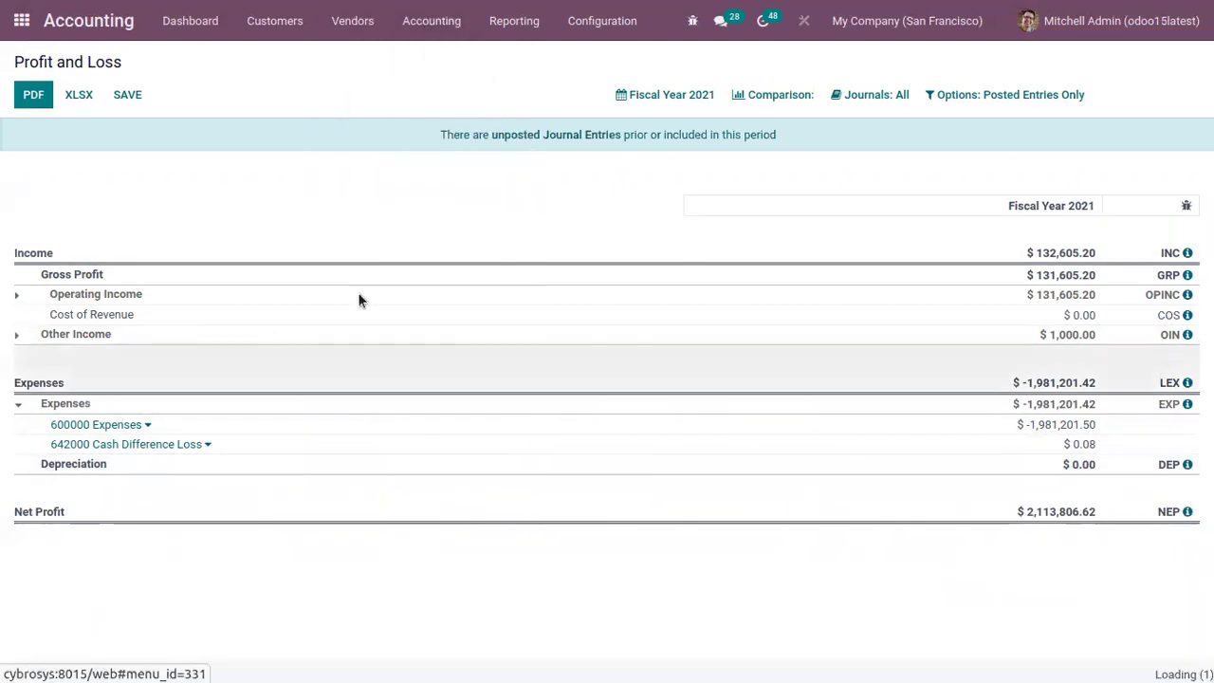
click(217, 180)
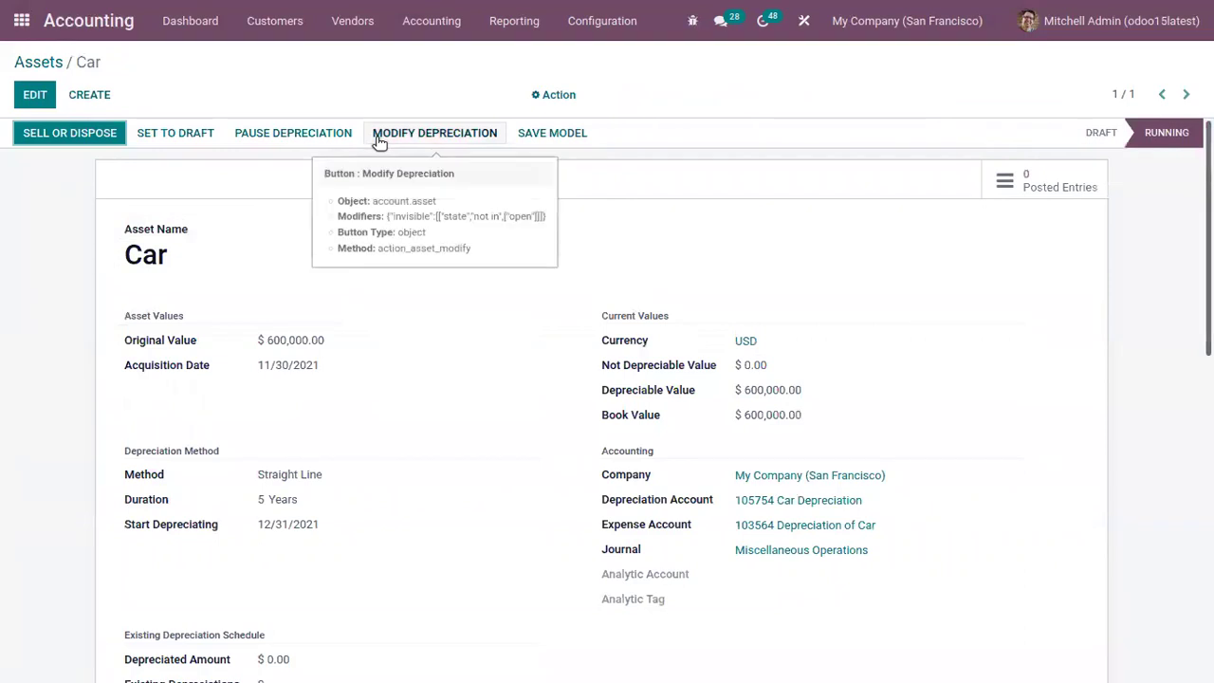
Start selling the Car asset, keeping the Sell action and browsing customer invoice options
click(104, 133)
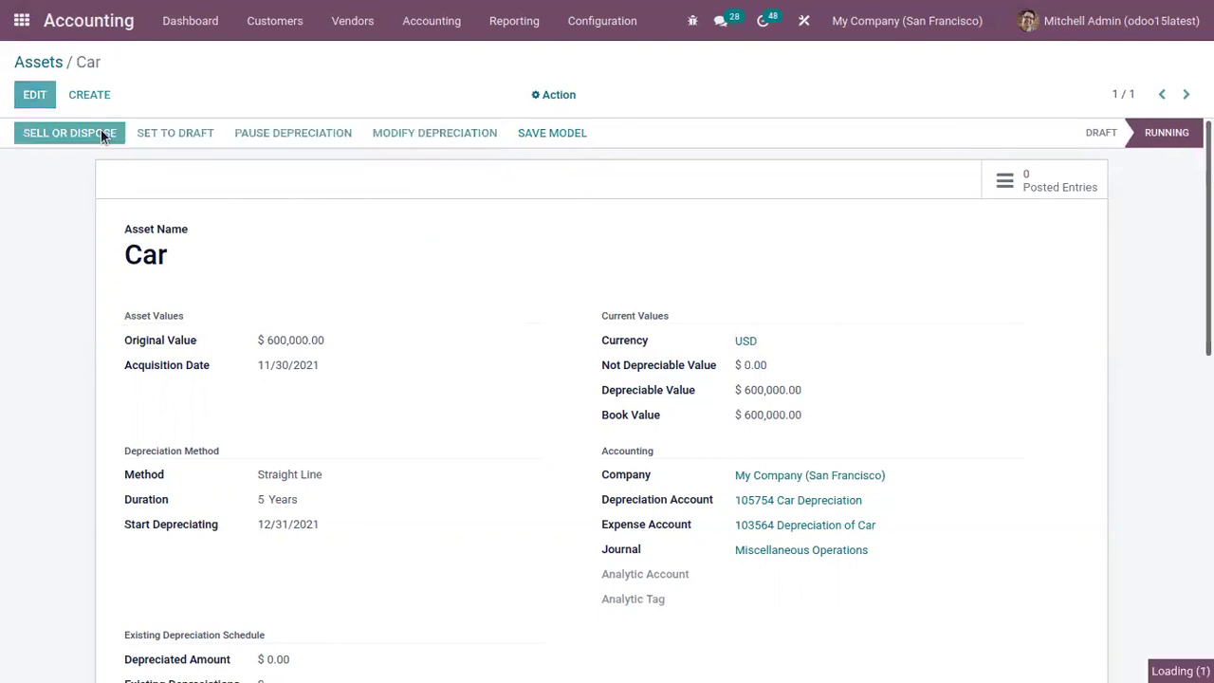
click(369, 109)
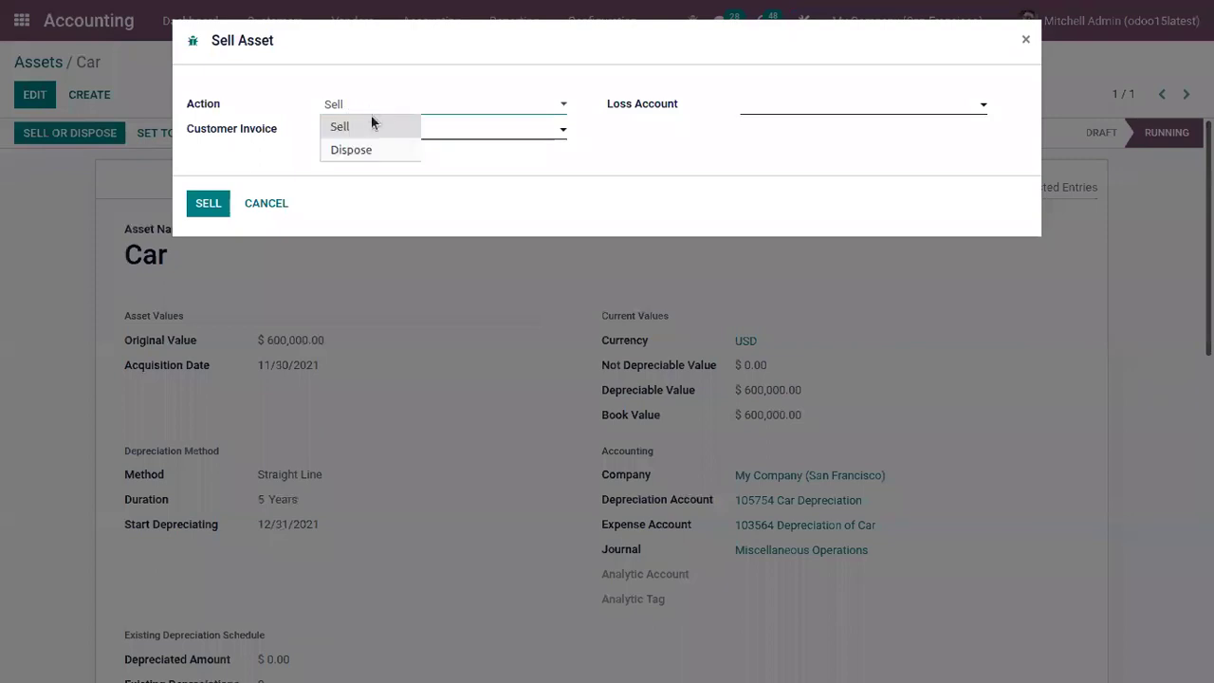
click(295, 164)
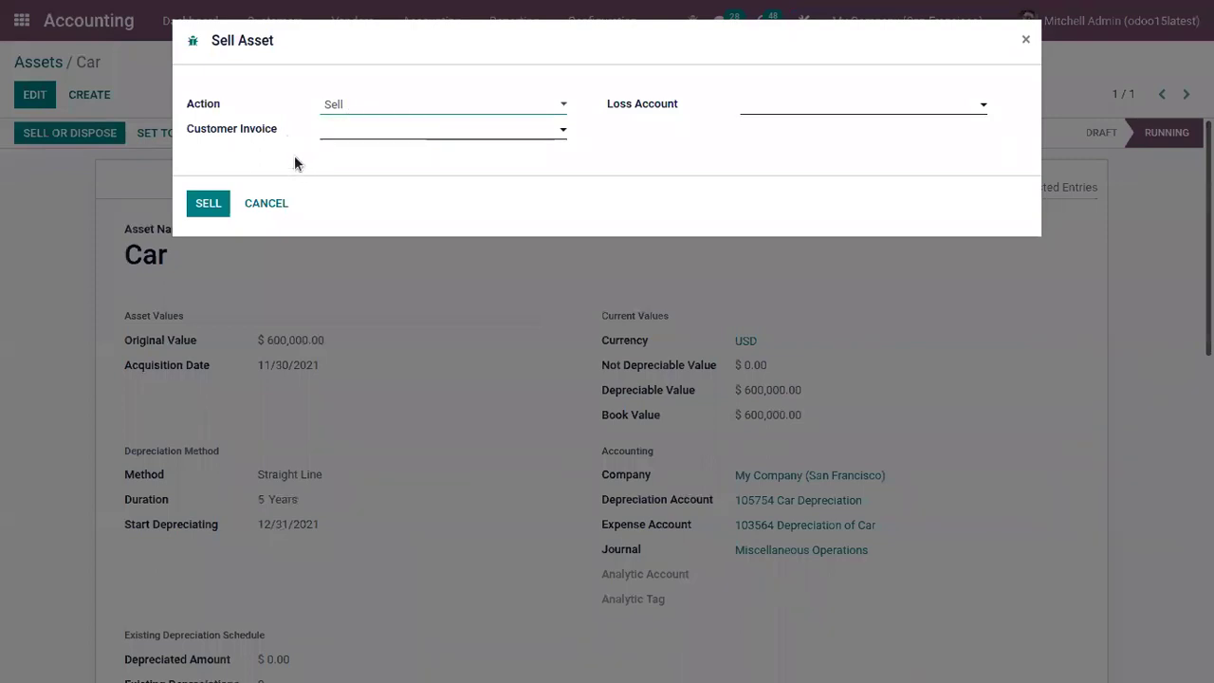
click(378, 139)
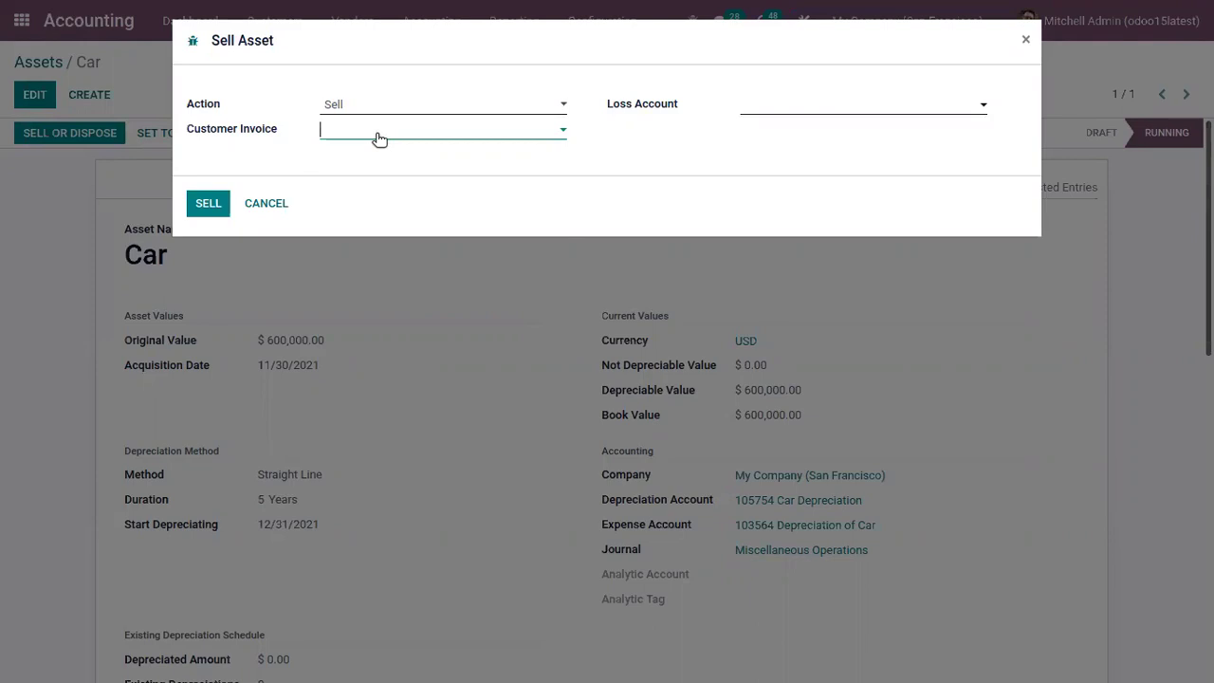
click(713, 188)
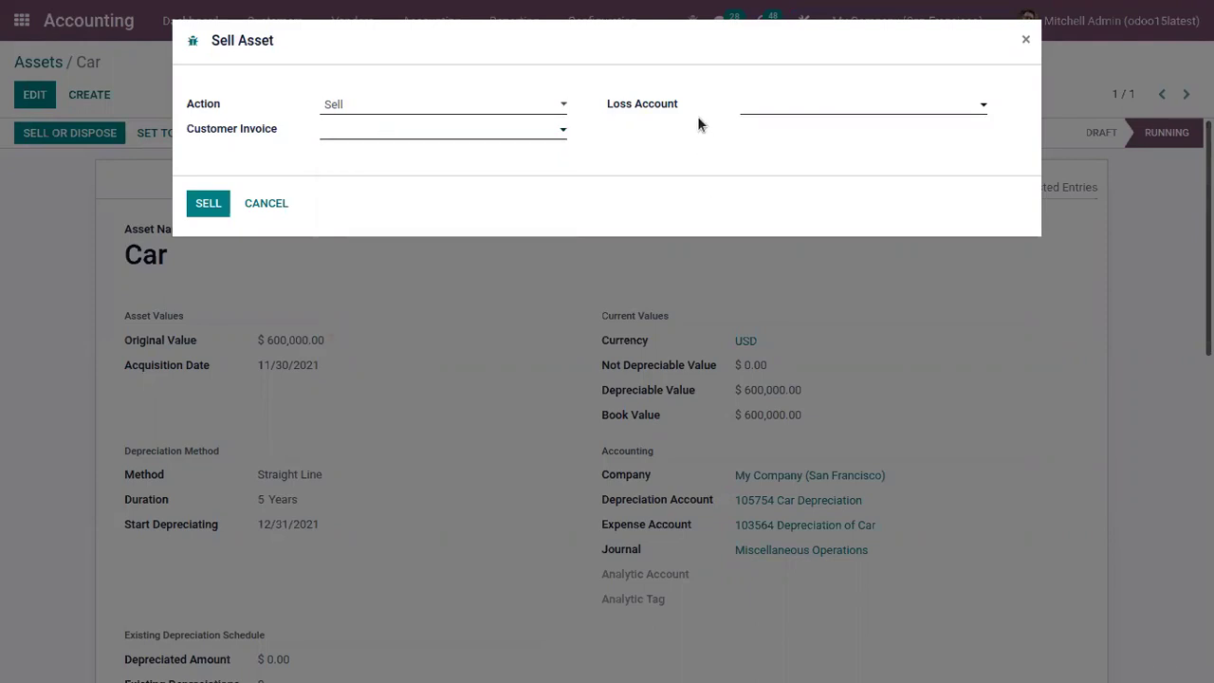
Switch the action to Dispose, cancel the dialog, and return to the Assets list
click(383, 112)
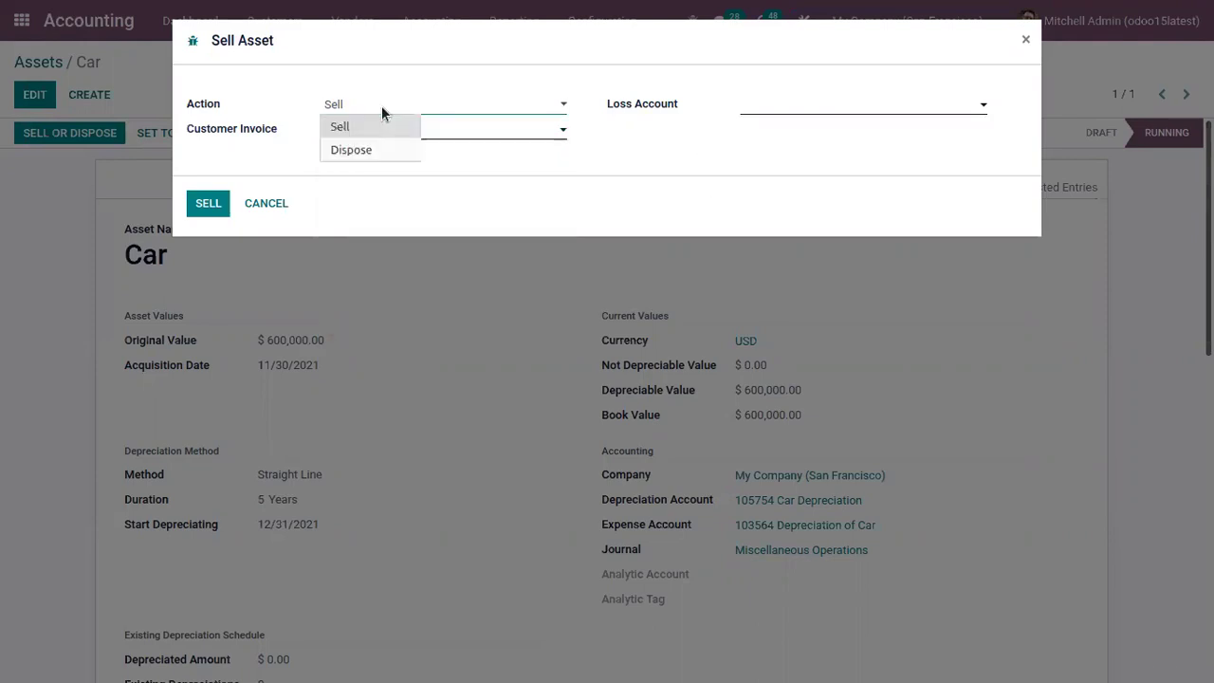
click(399, 153)
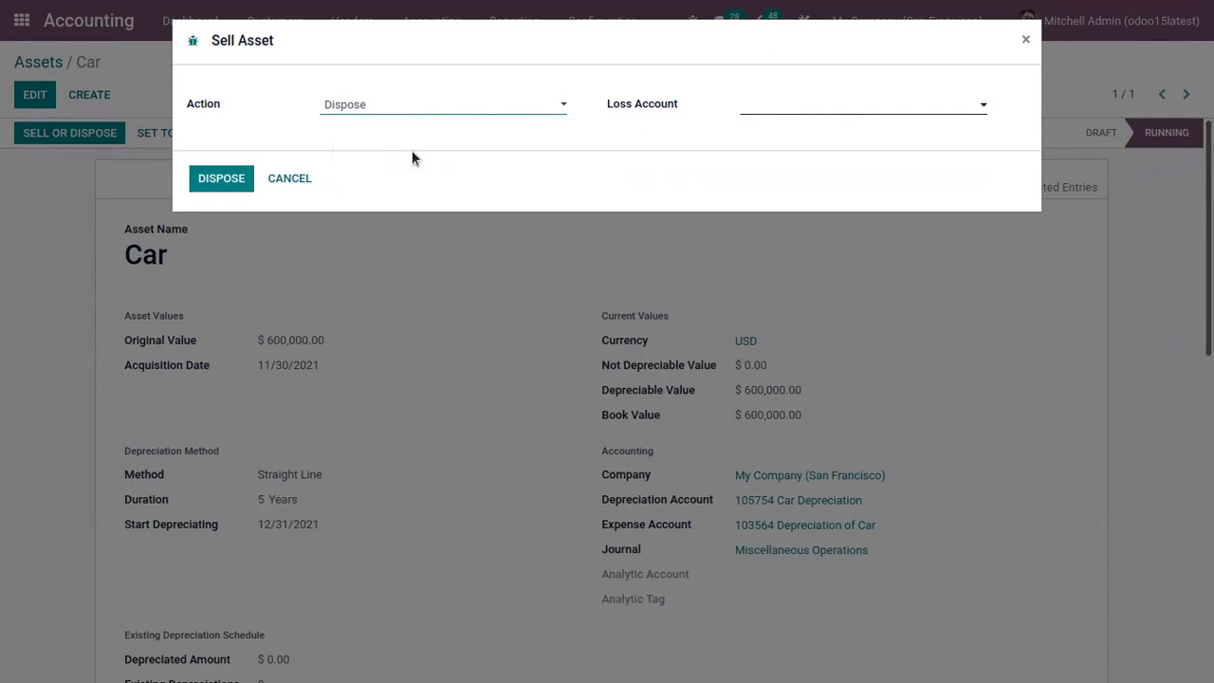
click(310, 177)
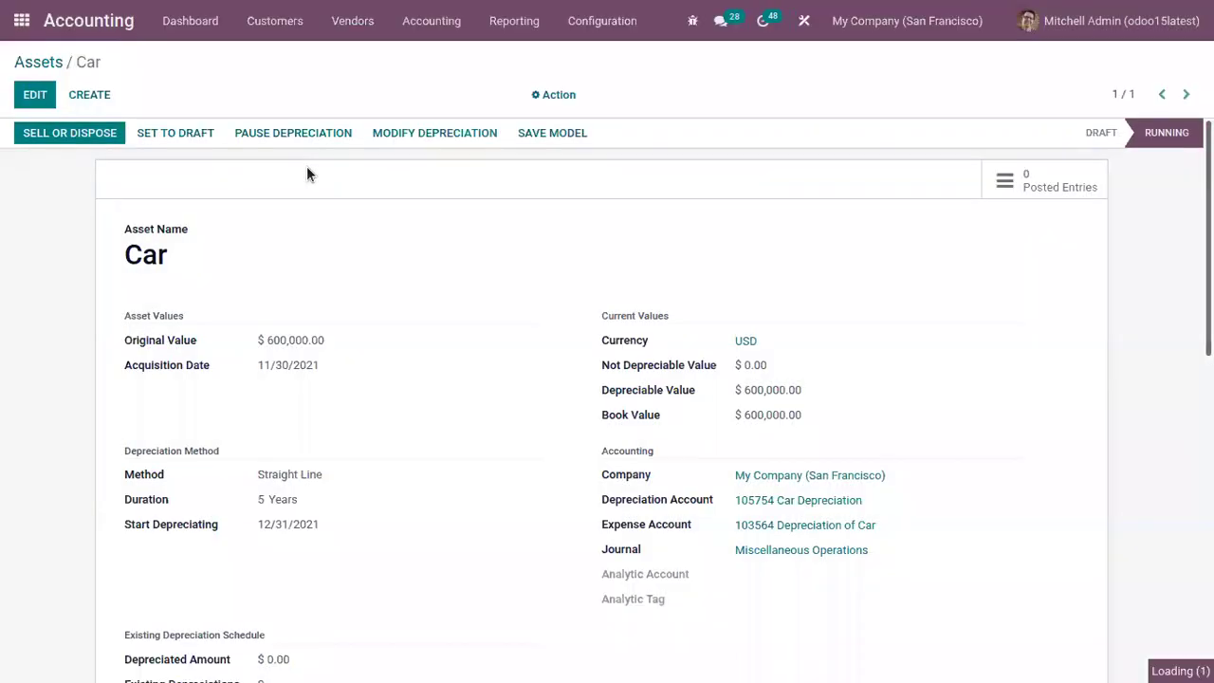
click(47, 62)
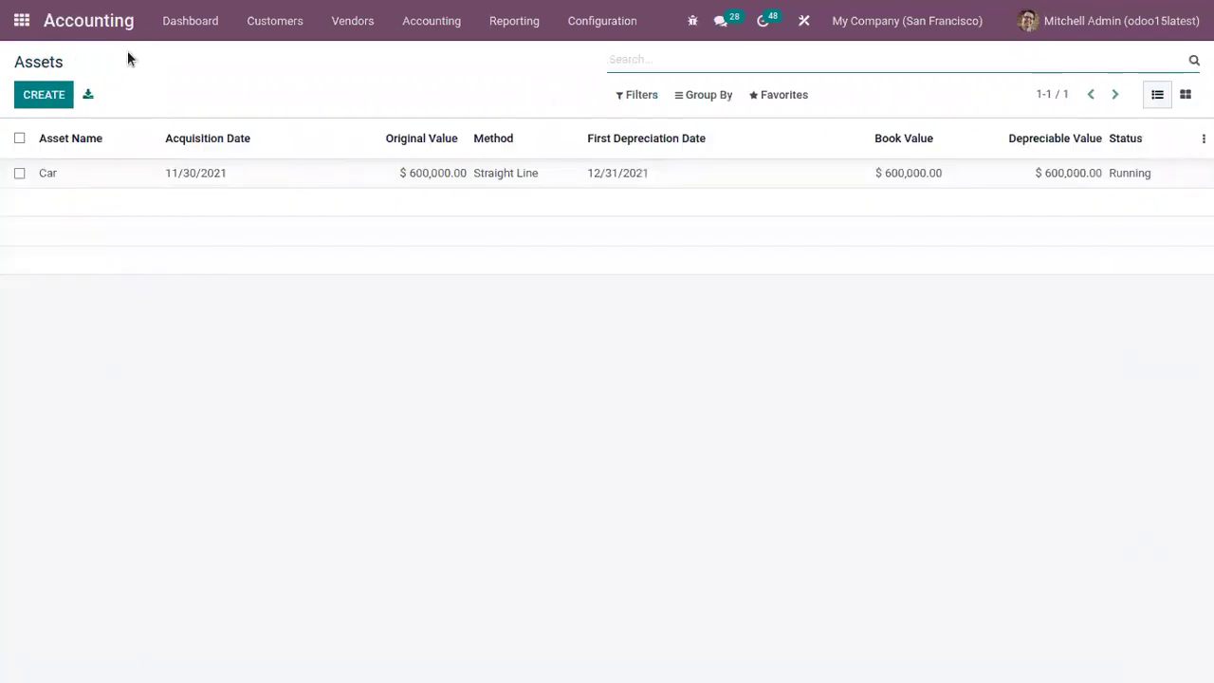